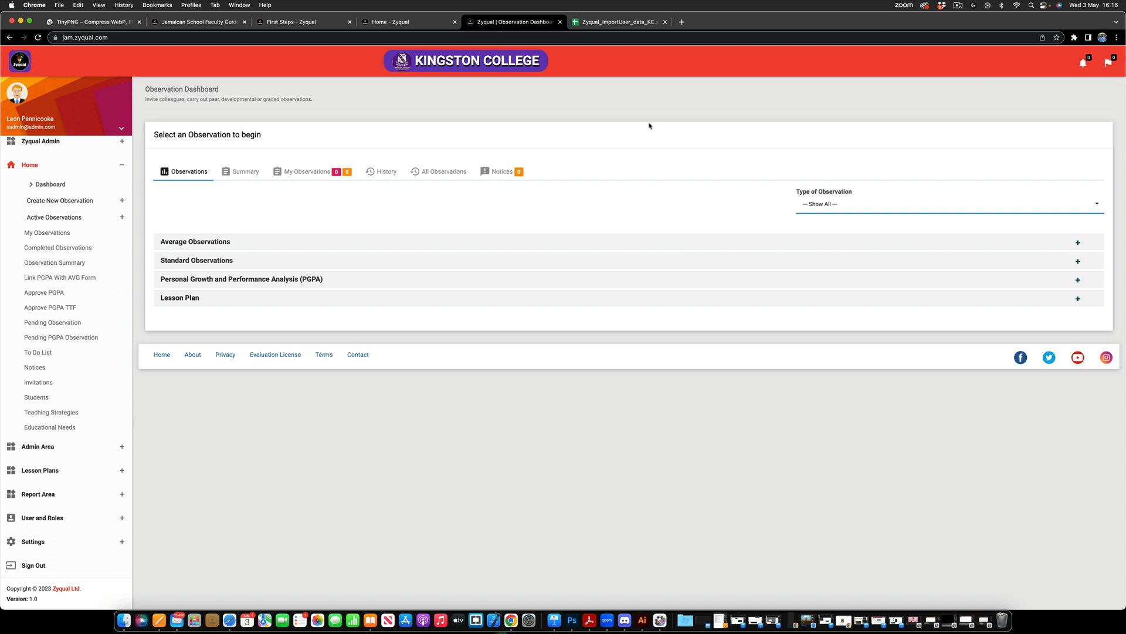
Step: Review the Jamaican School Faculty Guide, including its introductory sections and the Secondary Schools or Colleges faculty table
click(175, 23)
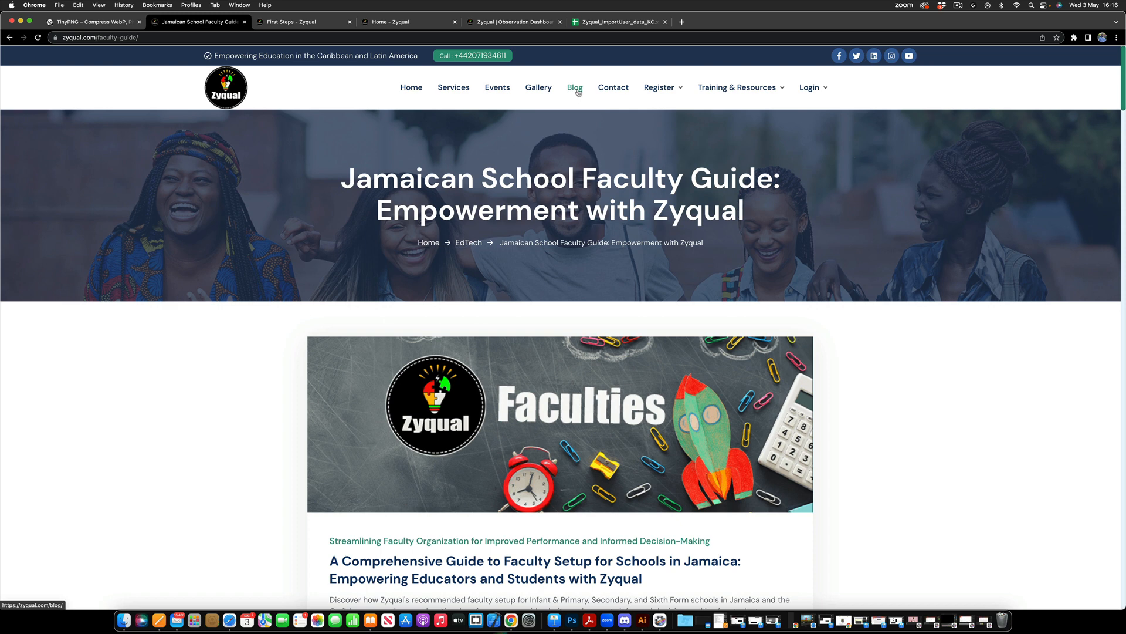
scroll(557, 99, down, 2)
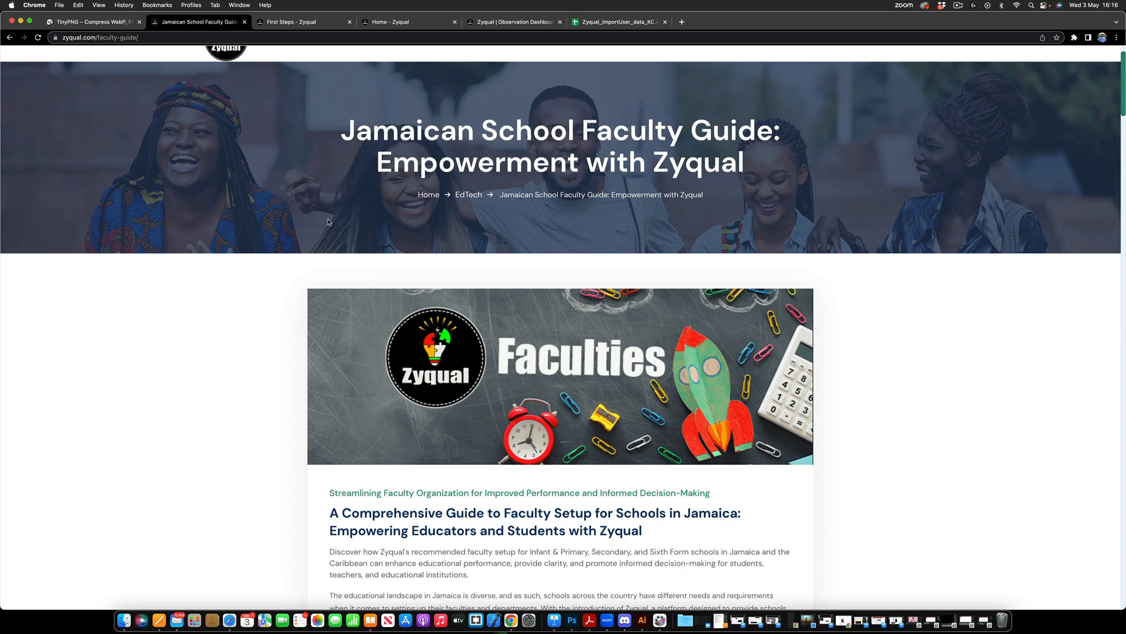
scroll(328, 222, down, 12)
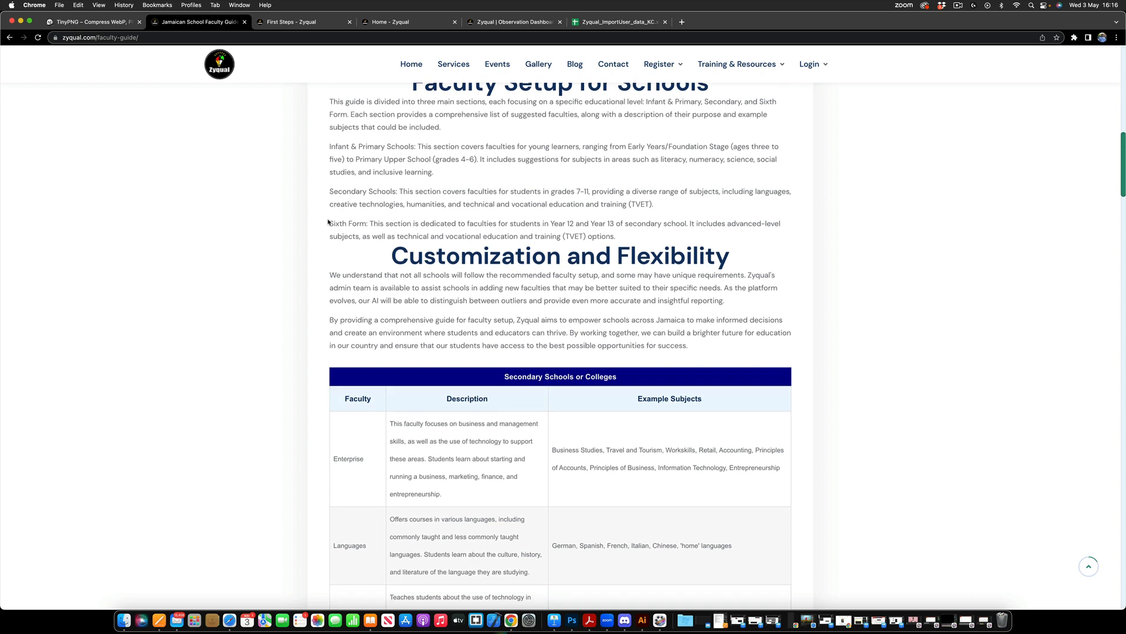
scroll(328, 222, up, 4)
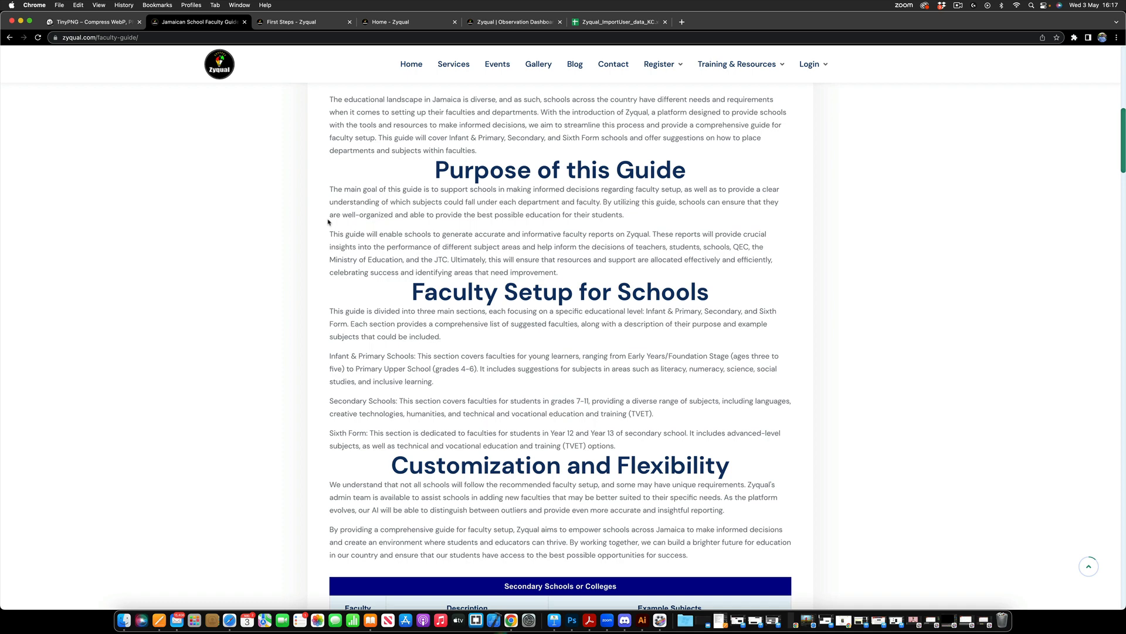
scroll(328, 221, down, 8)
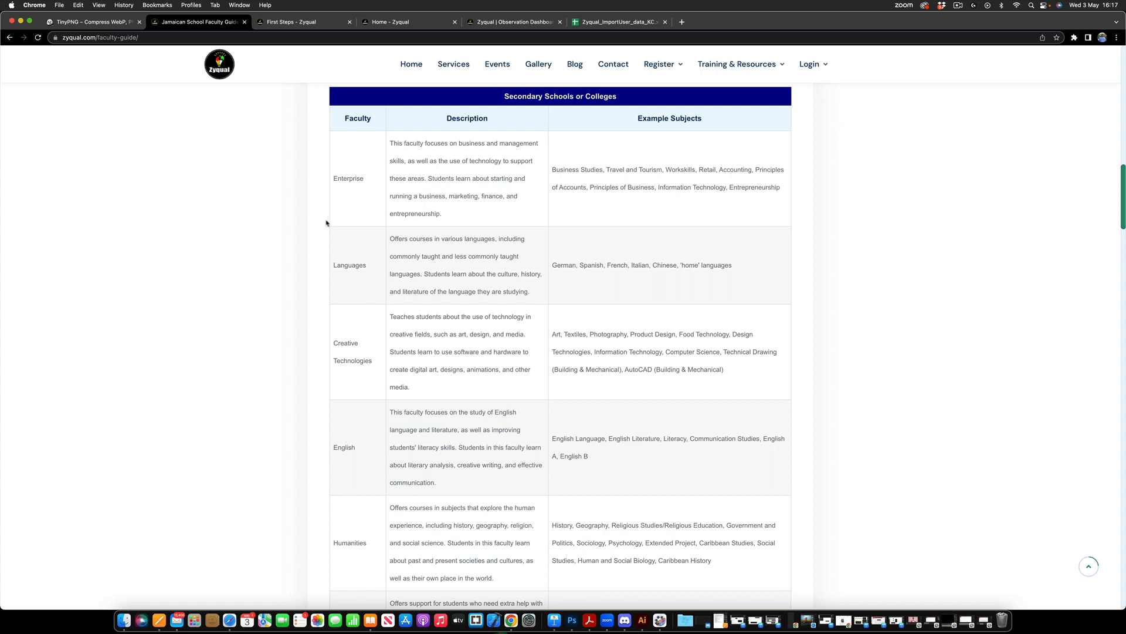
scroll(327, 222, down, 8)
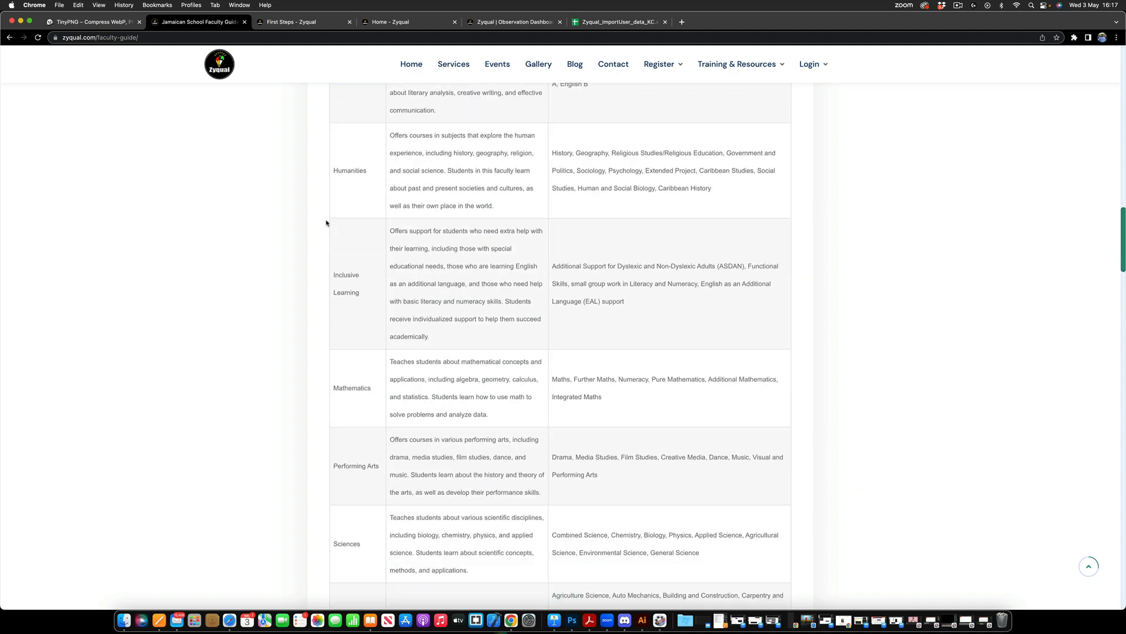
scroll(326, 222, down, 2)
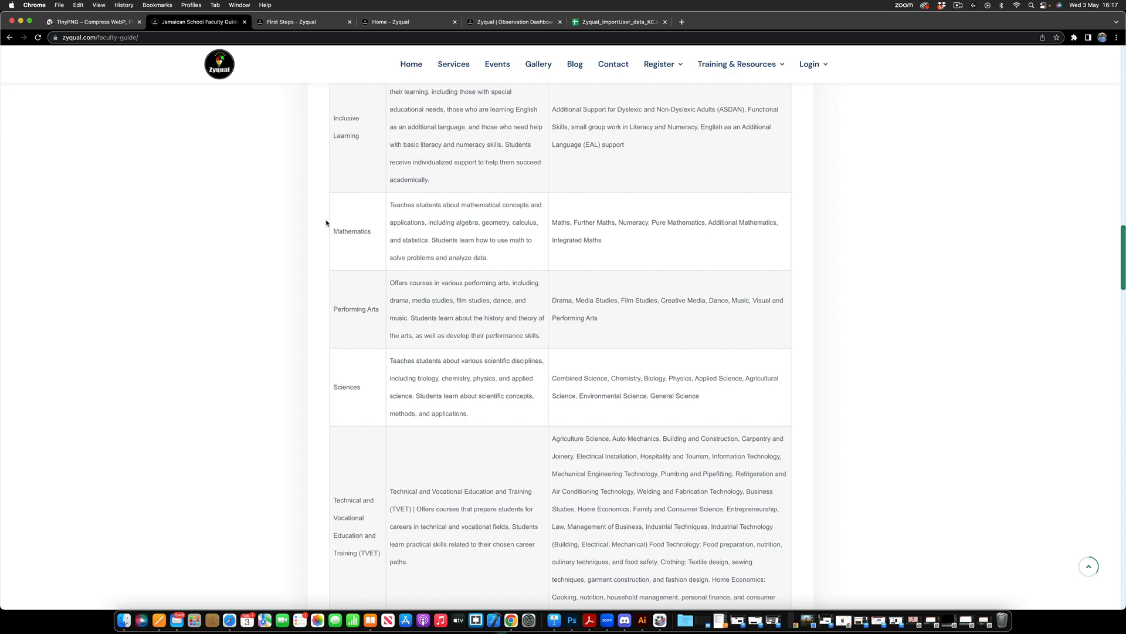
scroll(326, 223, down, 5)
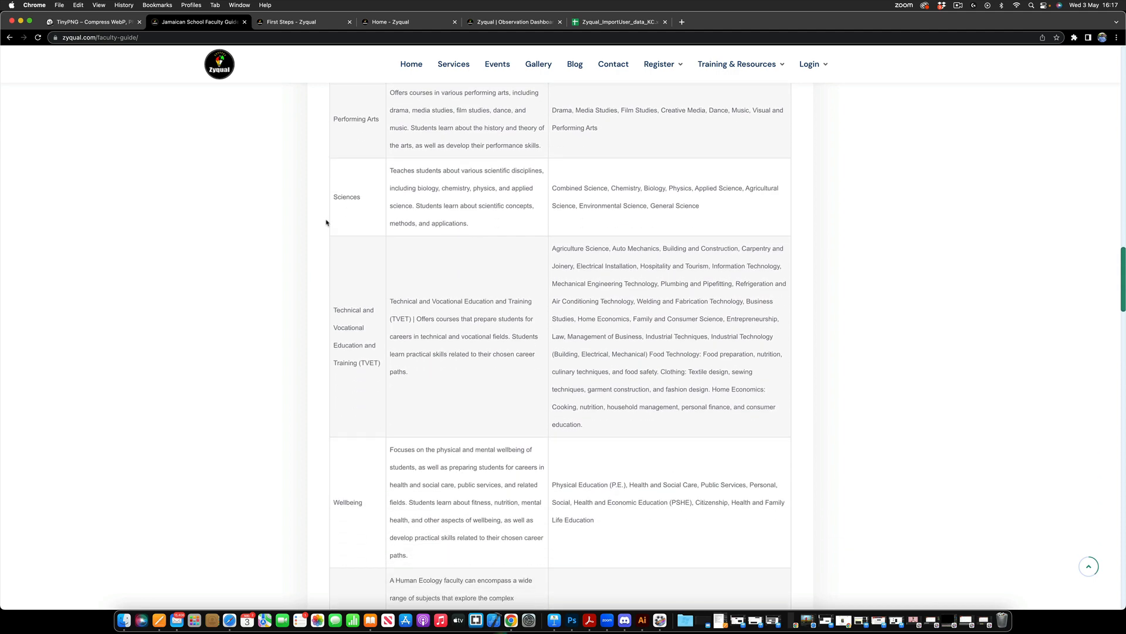
scroll(327, 223, down, 1)
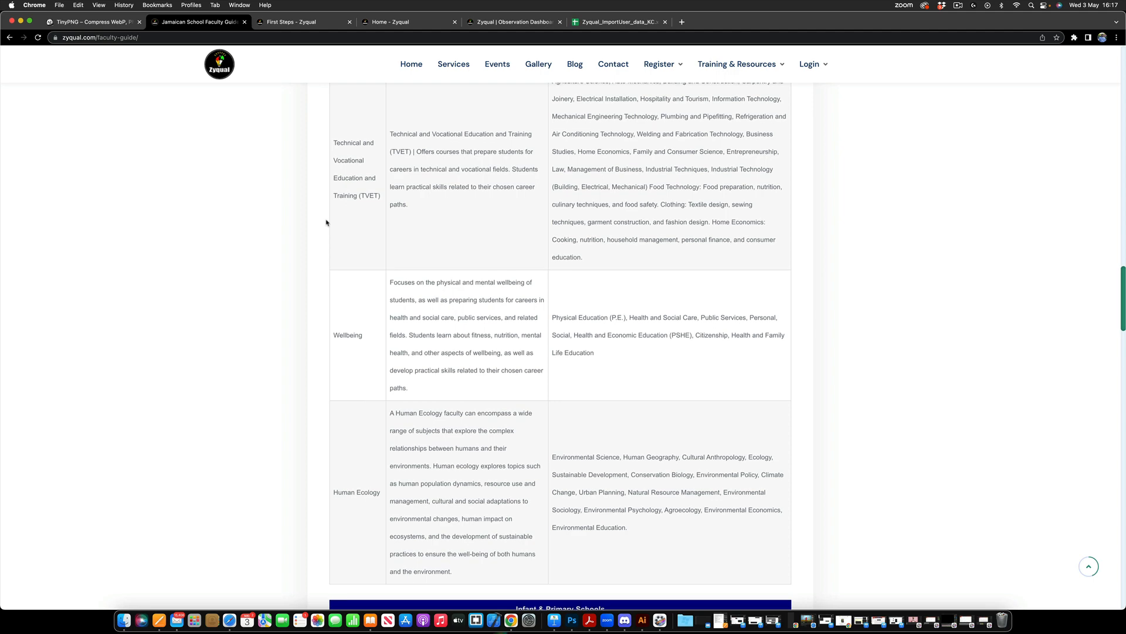
scroll(326, 222, up, 1)
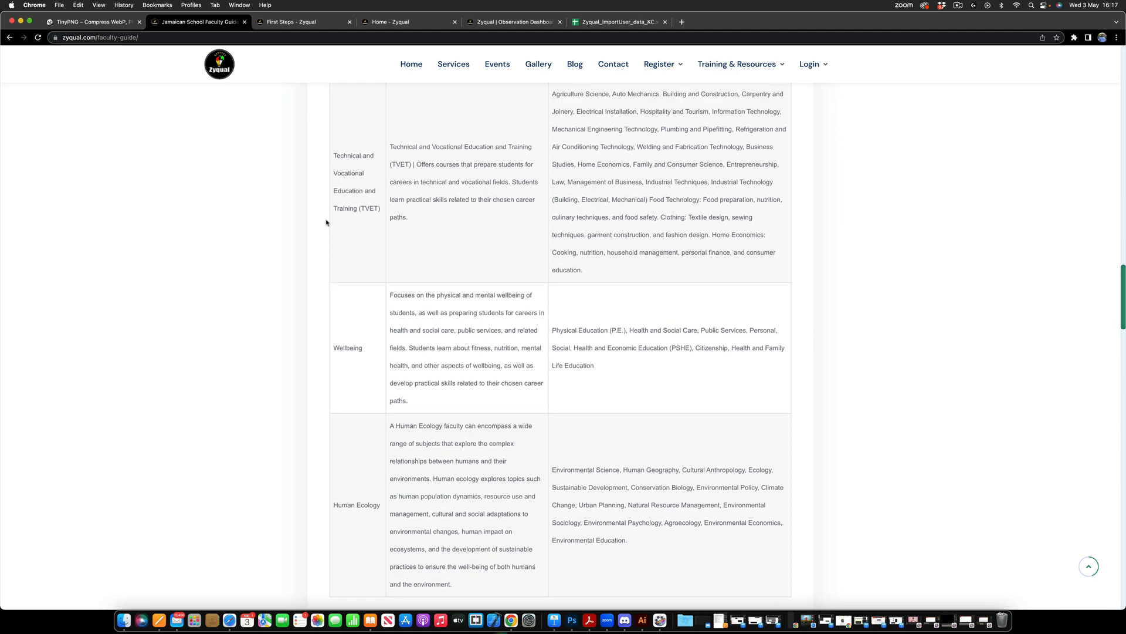
scroll(327, 222, up, 20)
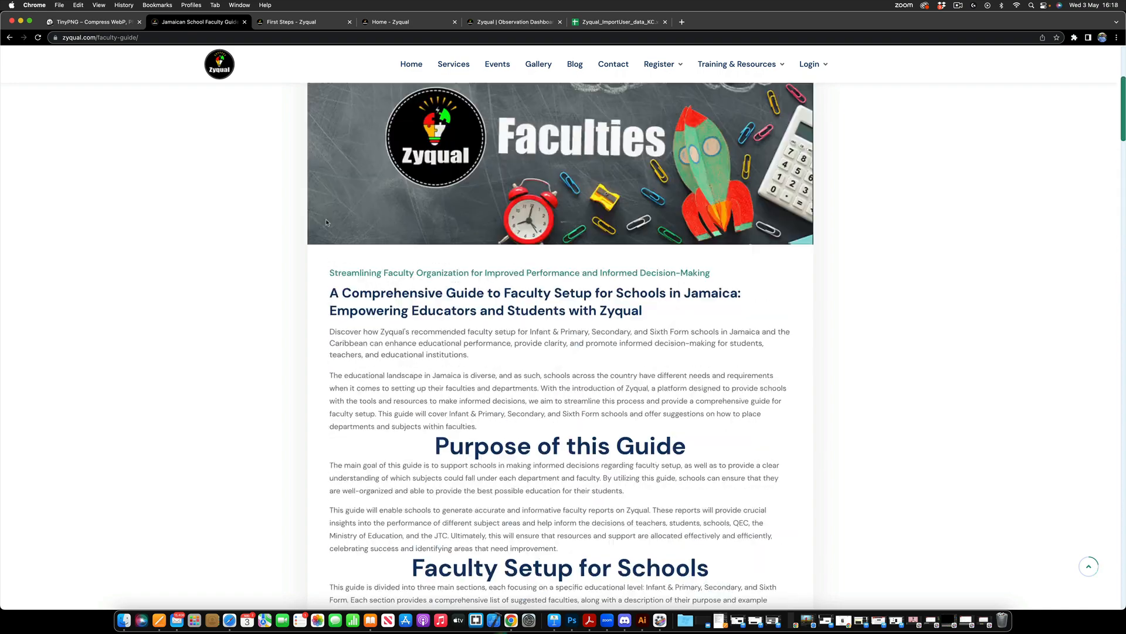
Step: Examine the Enterprise faculty and its example subjects in the guide's Secondary Schools or Colleges table
scroll(326, 223, down, 8)
scroll(326, 222, down, 8)
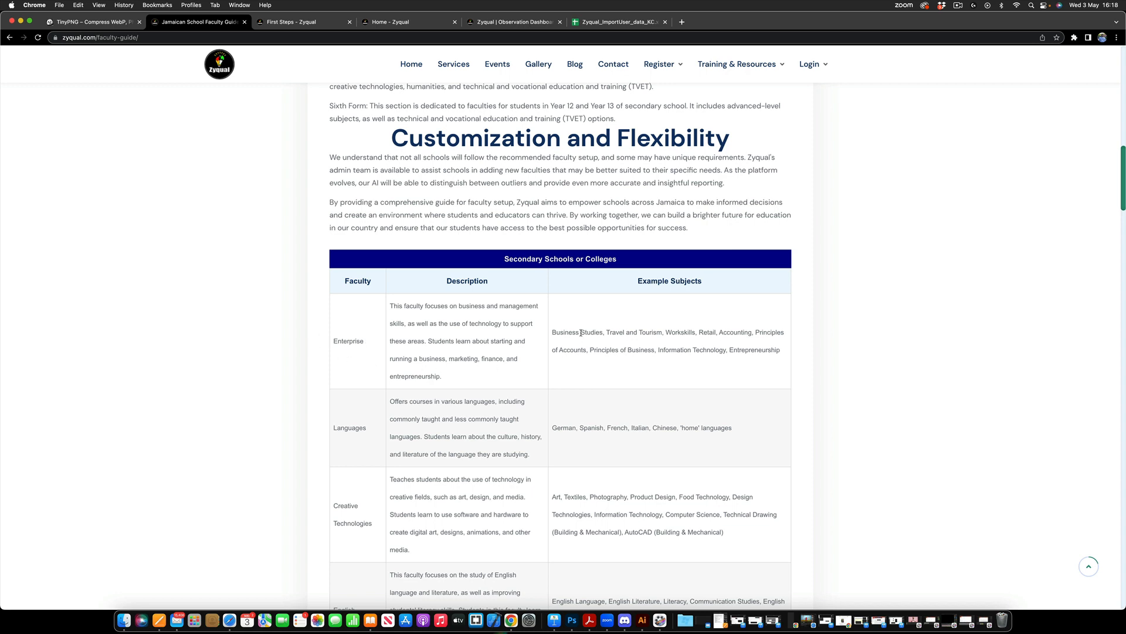
drag(581, 332, 605, 350)
drag(360, 342, 345, 341)
scroll(366, 124, up, 5)
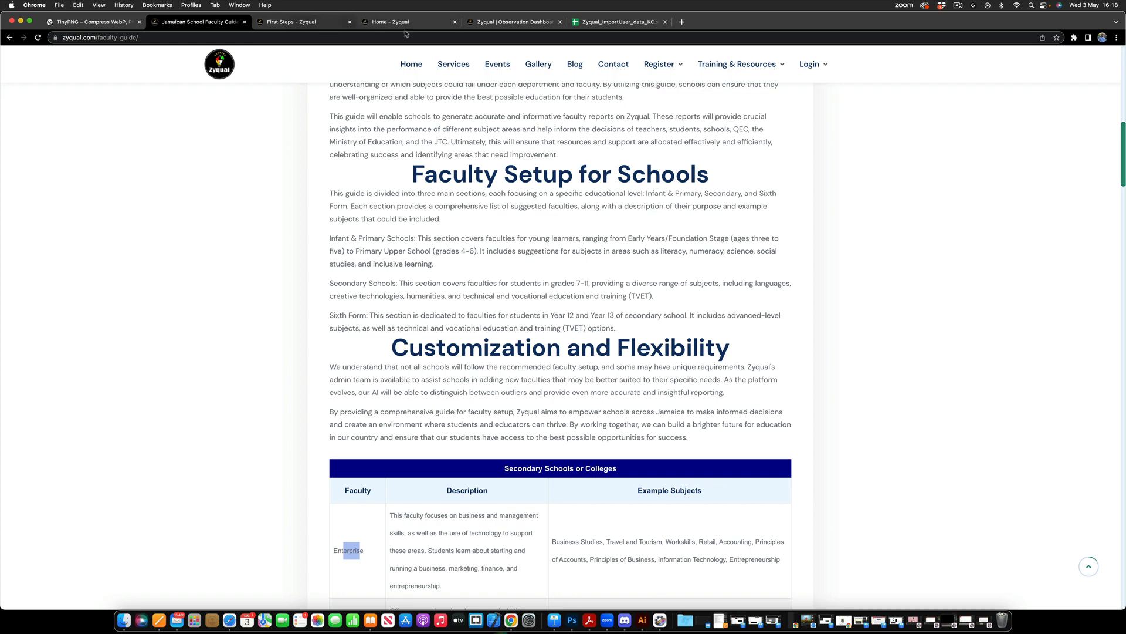
Step: Return to the Kingston College observation dashboard and open the Department Master in the Admin Area
click(493, 24)
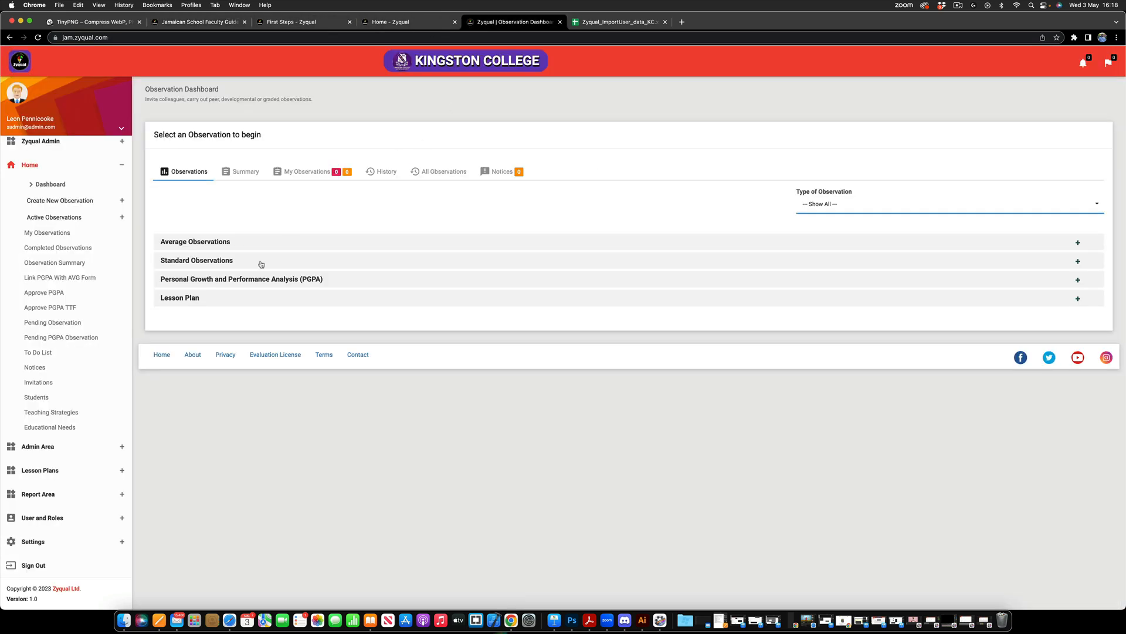
click(121, 166)
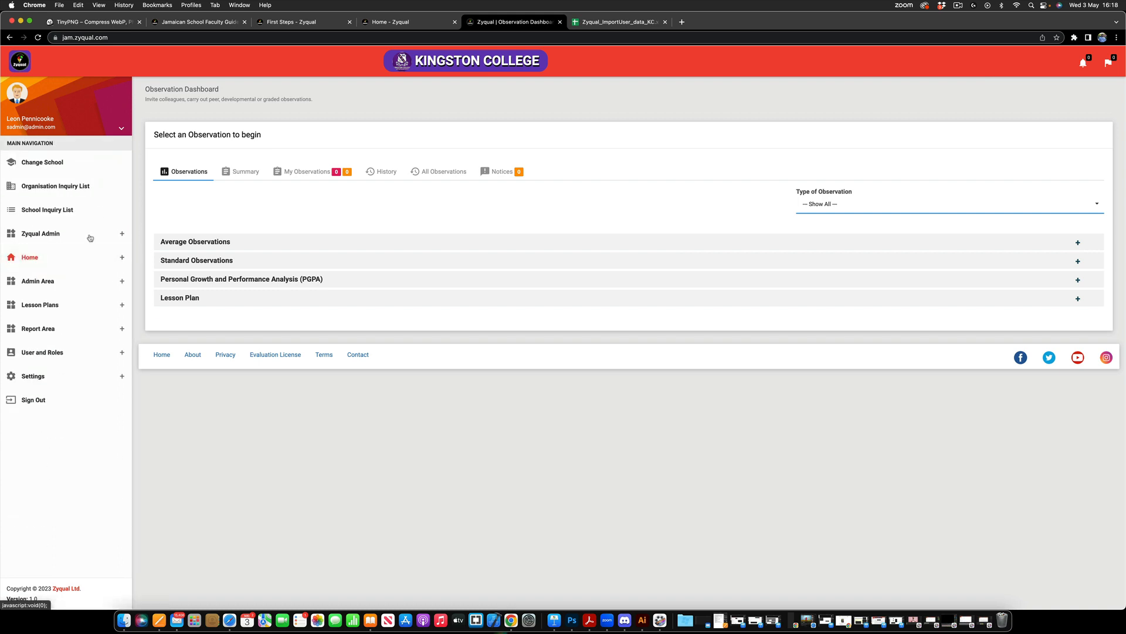
click(100, 284)
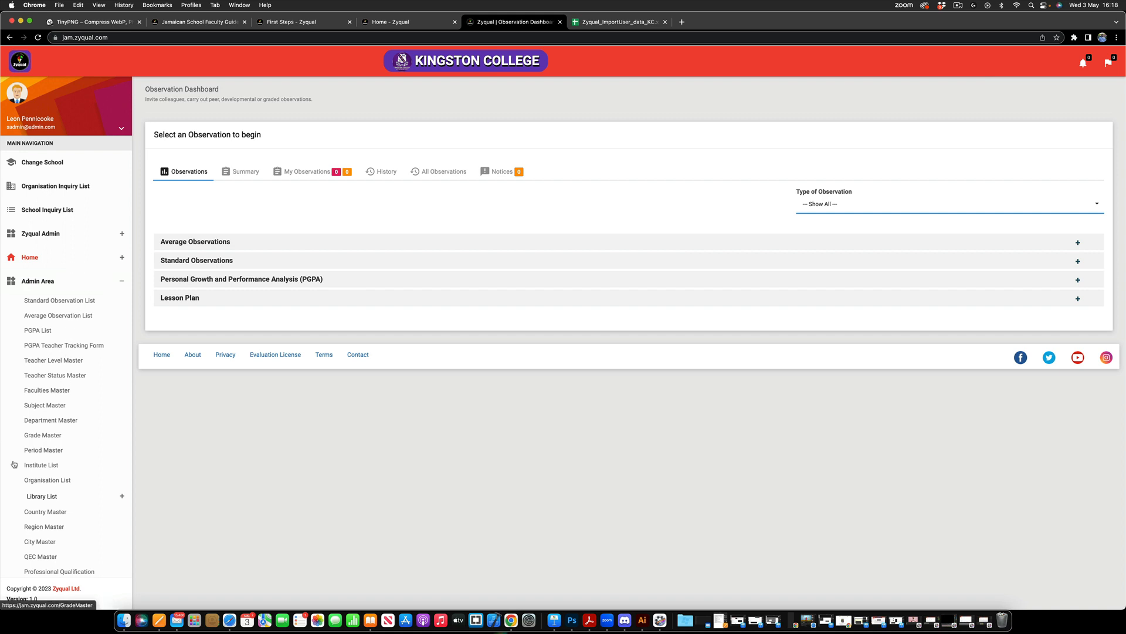
scroll(55, 423, down, 3)
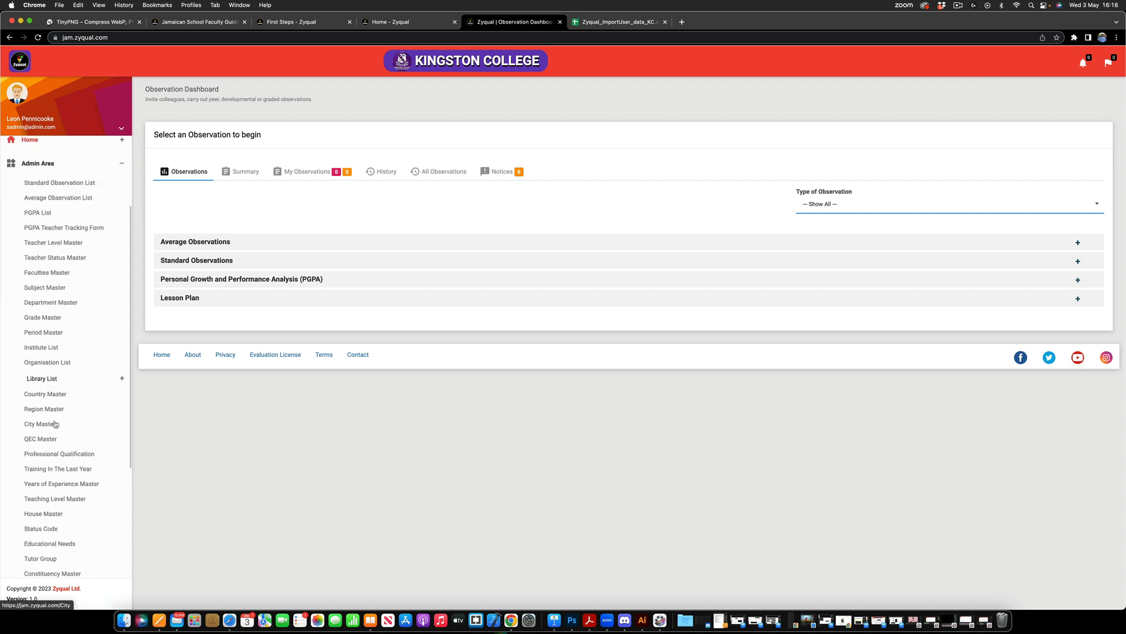
click(60, 305)
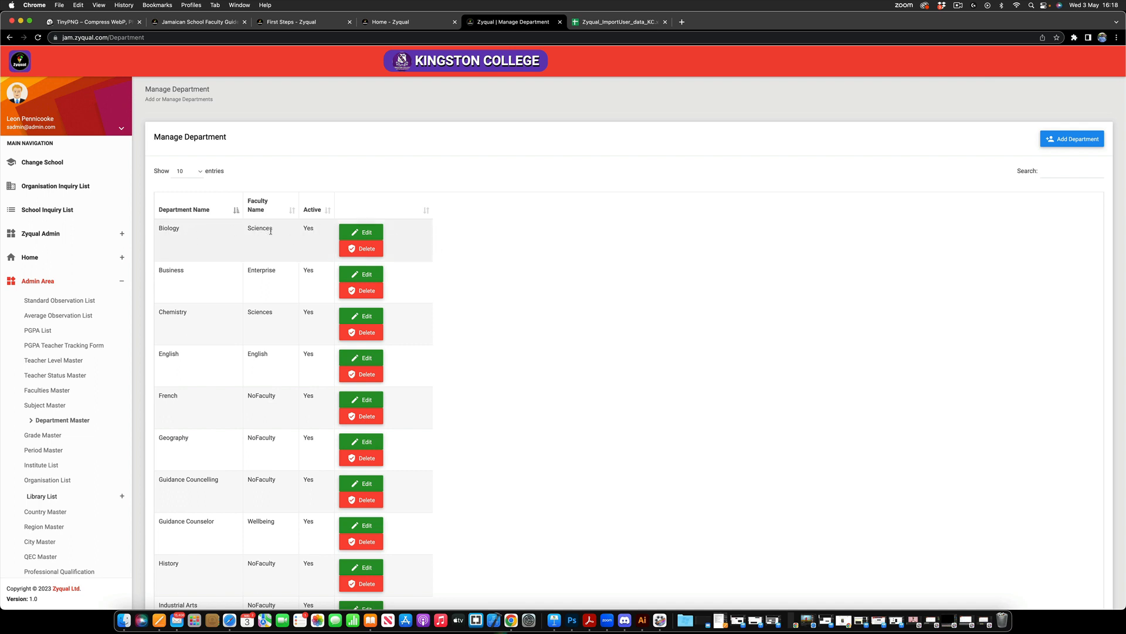
Step: Open the Biology department for editing and check the faculties it can be assigned to, keeping Sciences
drag(181, 230, 160, 230)
click(368, 233)
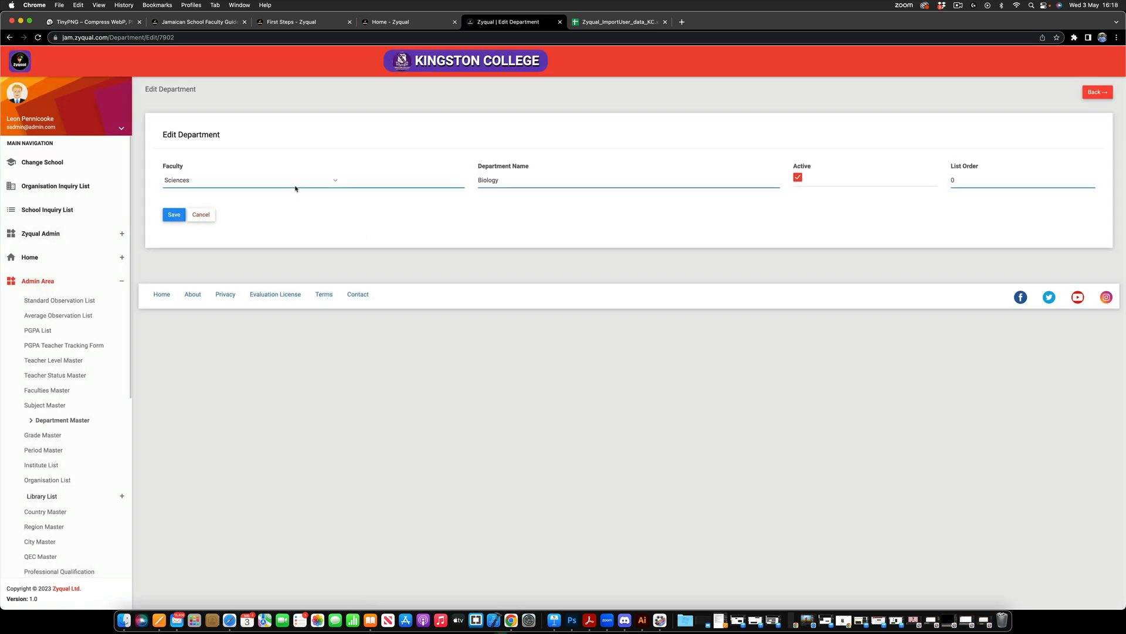
click(309, 186)
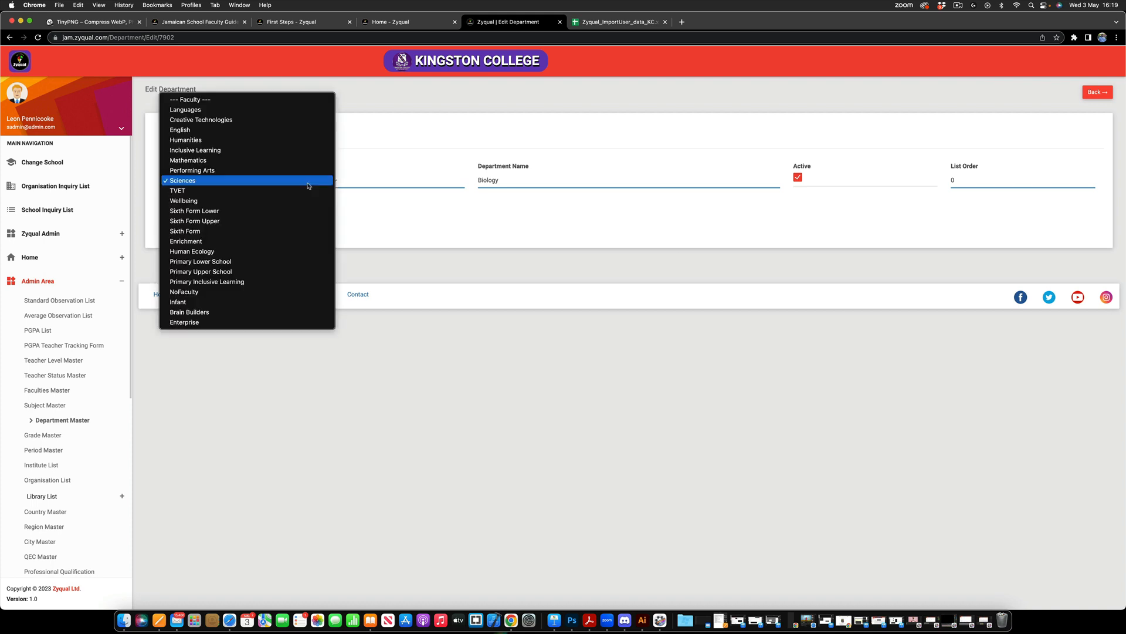
click(308, 182)
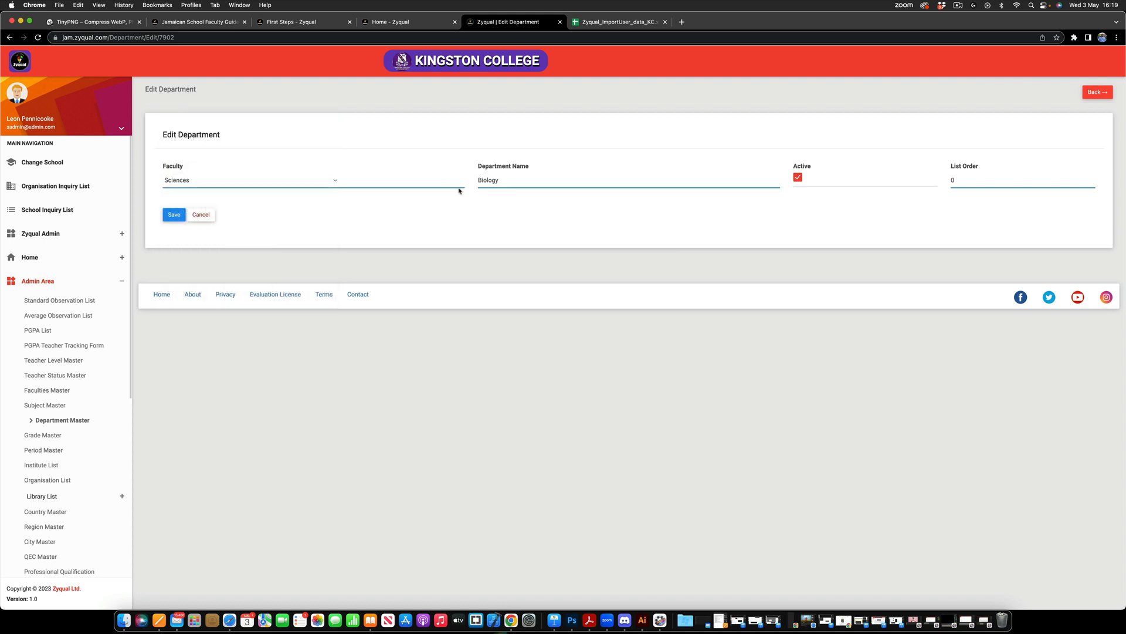
Step: Try list order 1 for the Biology department, restore it to 0 and discard the edit
click(514, 177)
click(956, 180)
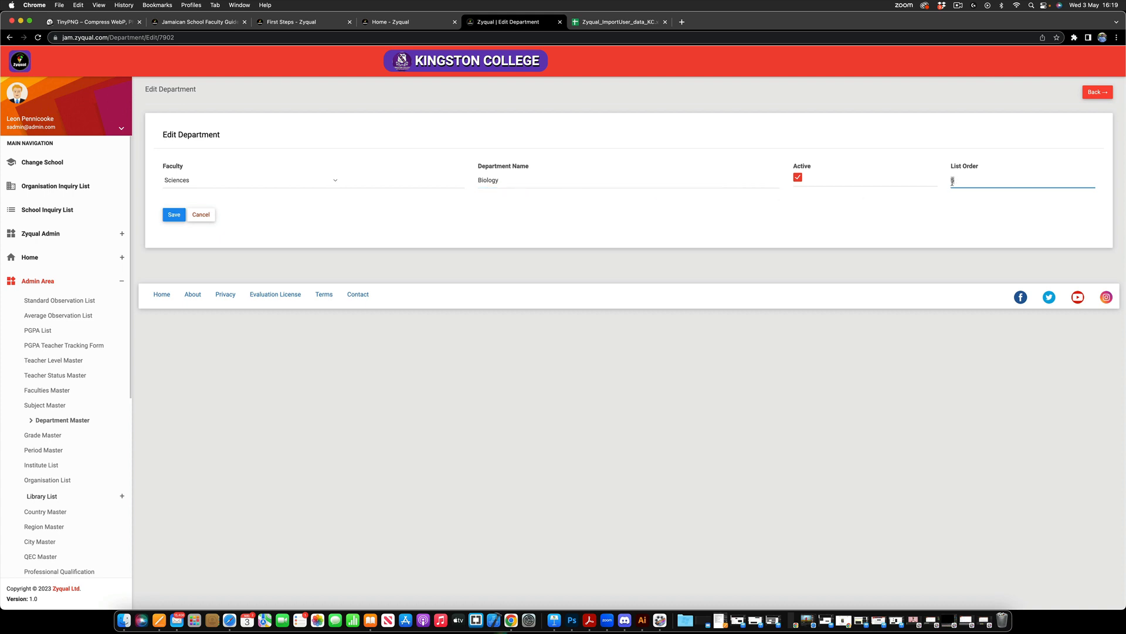
text(1)
key(BackSpace)
text(0)
click(199, 215)
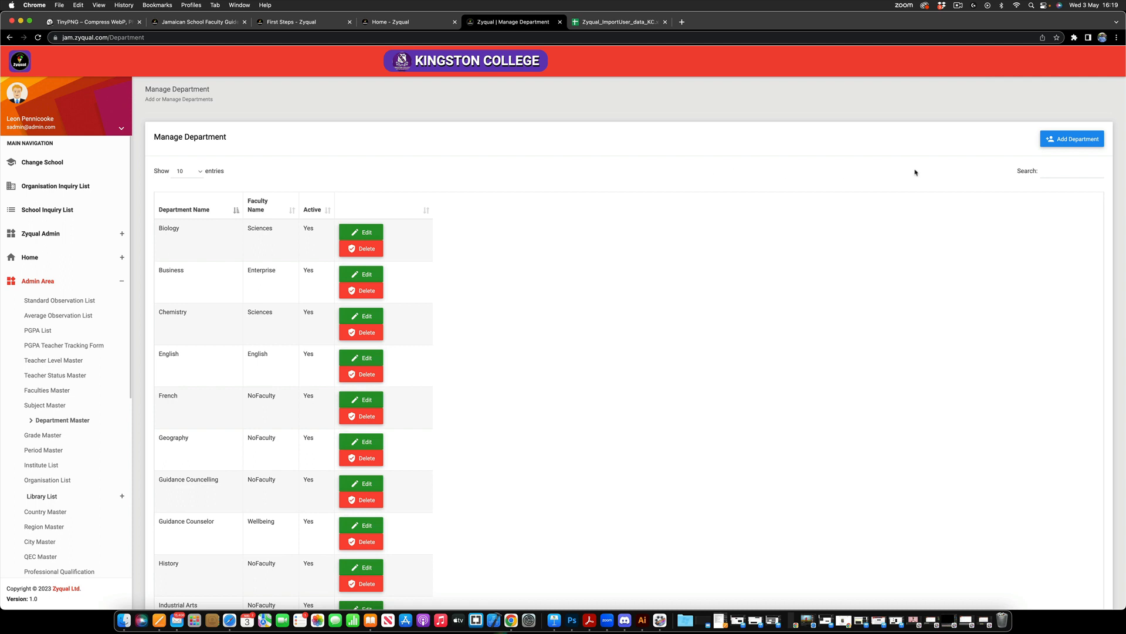
Step: Start a new department and assign it to the Performing Arts faculty
click(1075, 141)
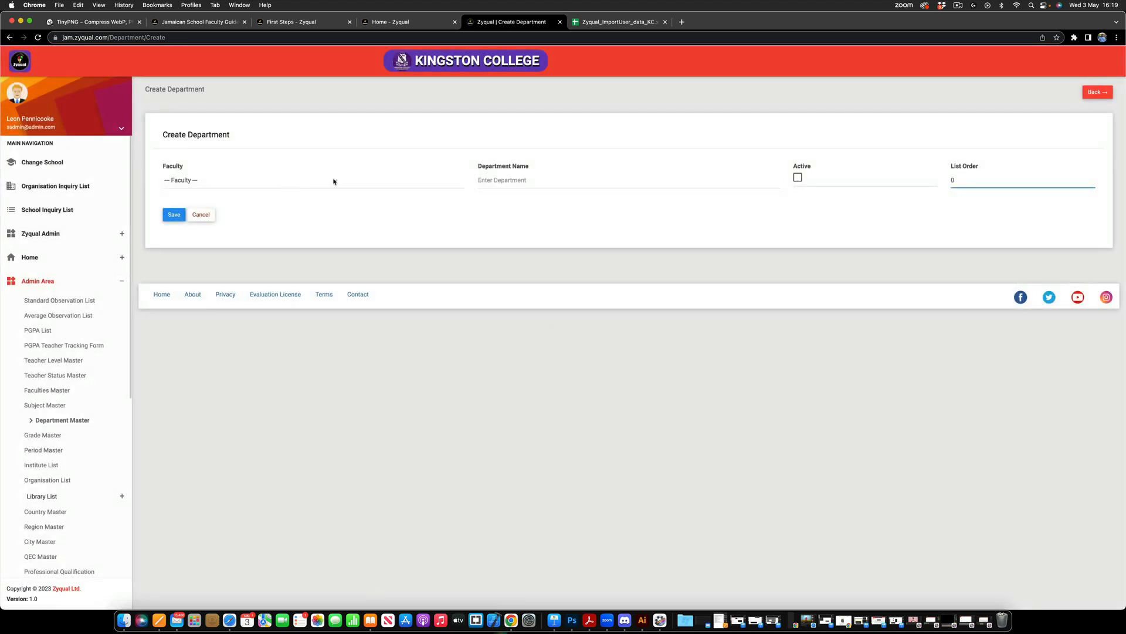
click(332, 180)
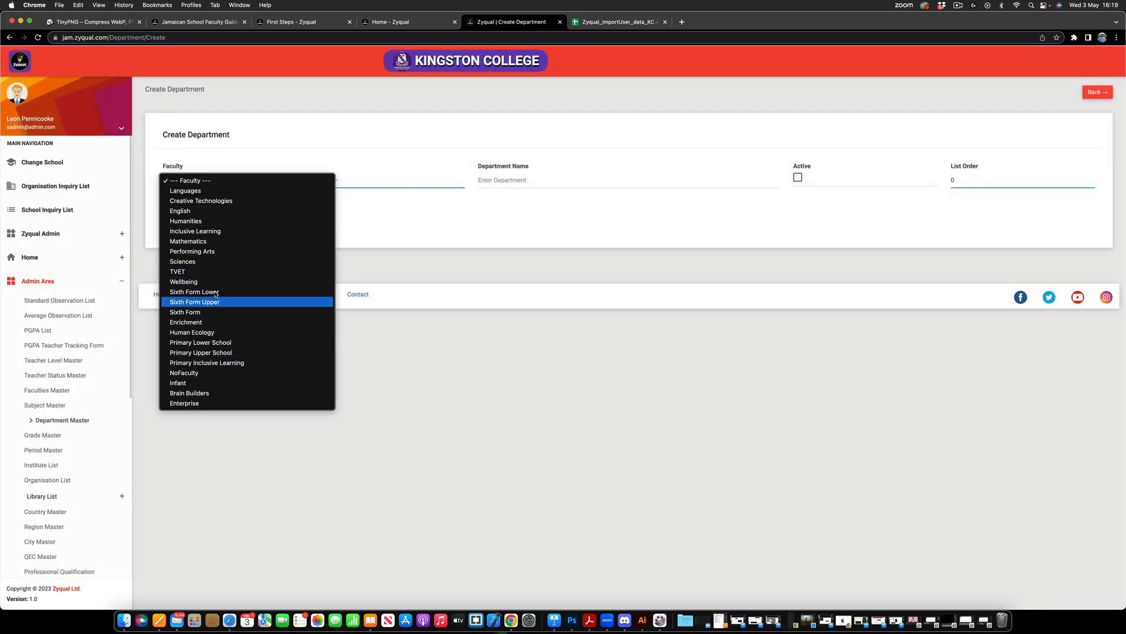
click(192, 252)
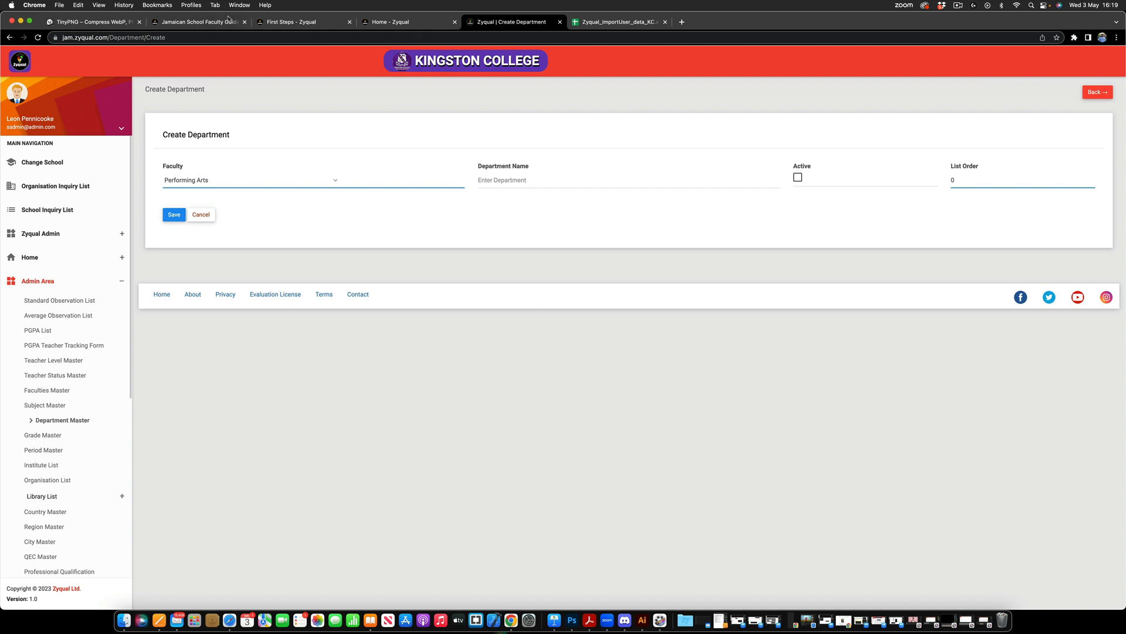
Step: Copy the subject name Textiles from the Creative Technologies row of the faculty guide
click(225, 22)
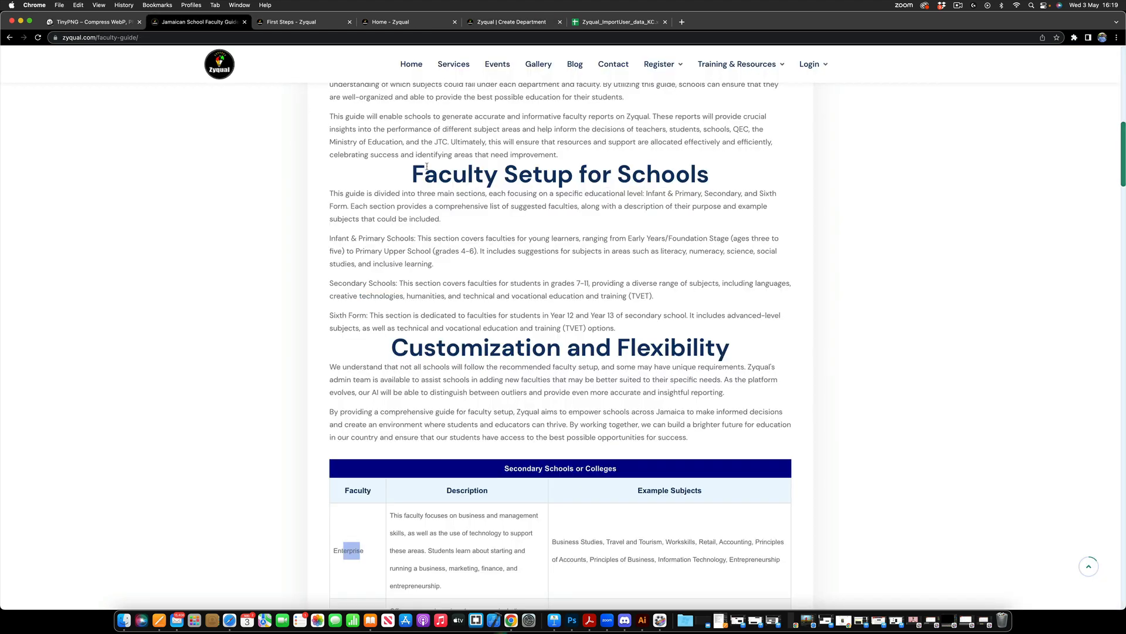
scroll(426, 167, down, 10)
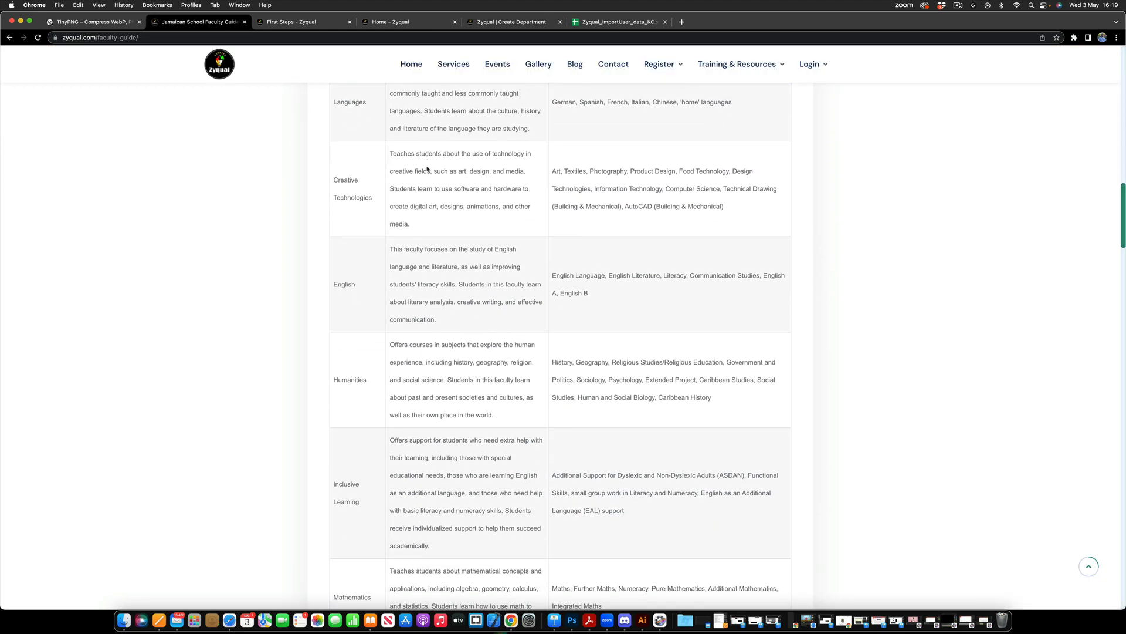
drag(367, 197, 348, 193)
drag(552, 171, 586, 170)
key(super+c)
Step: Name the new department Textiles, make it active and save it
click(495, 24)
click(503, 178)
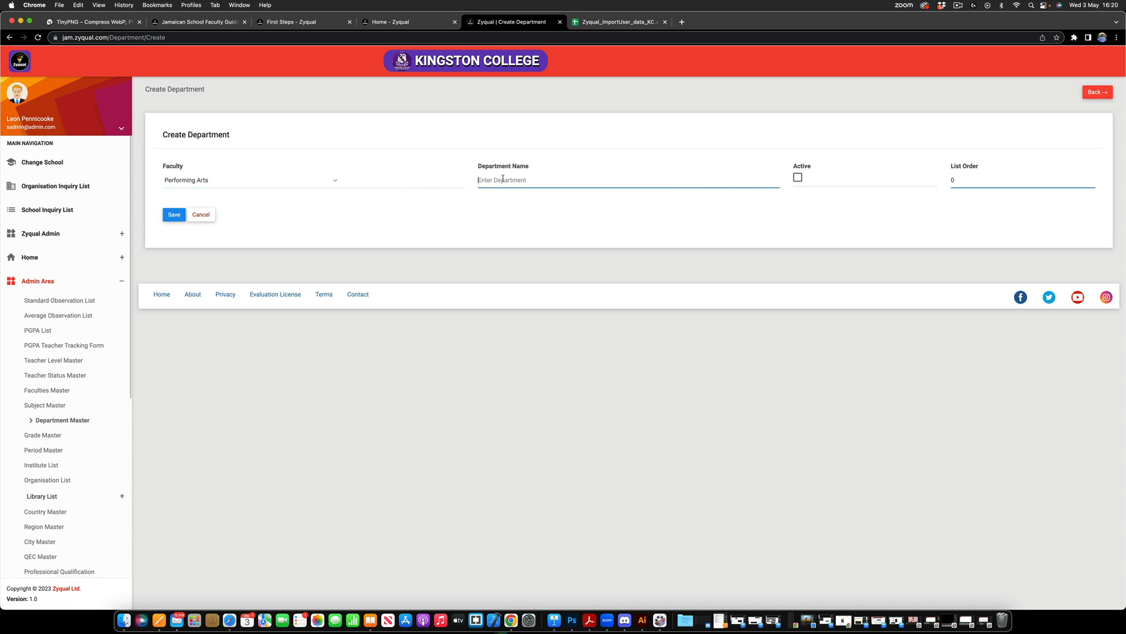
key(super+v)
click(798, 177)
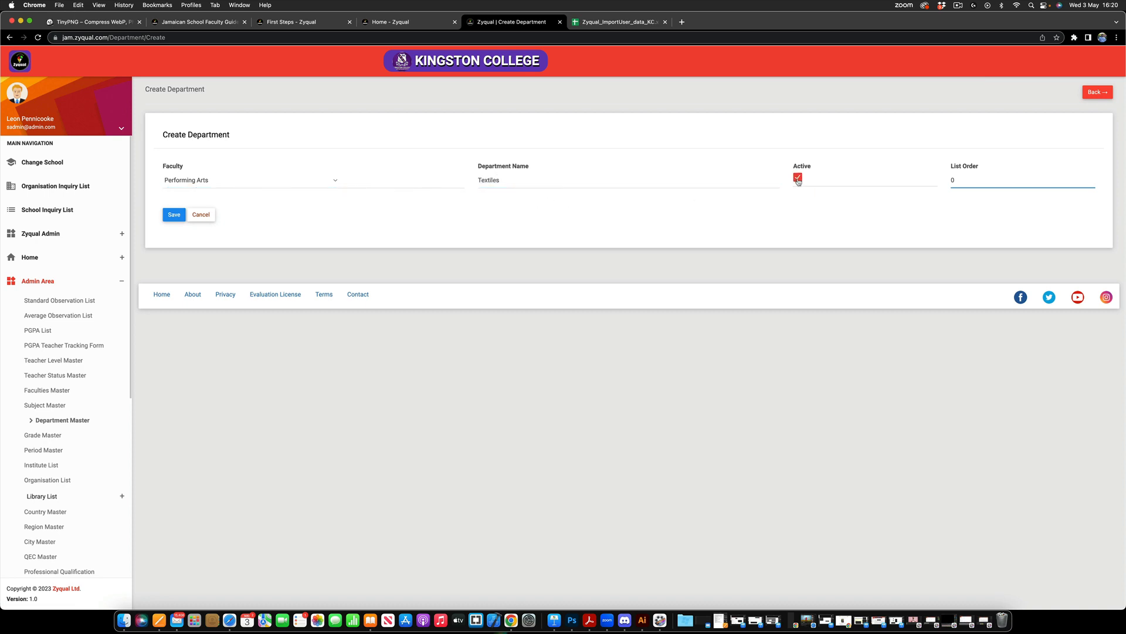
click(174, 215)
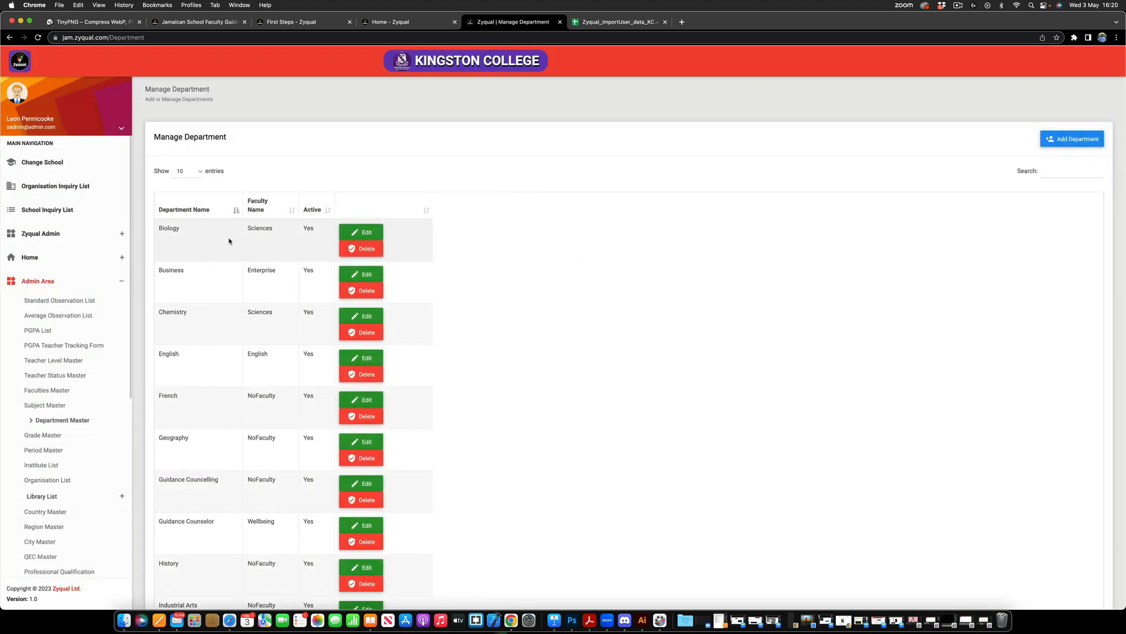
Step: Search the department list for "text" and delete the Textiles department
scroll(229, 240, down, 10)
scroll(229, 240, up, 10)
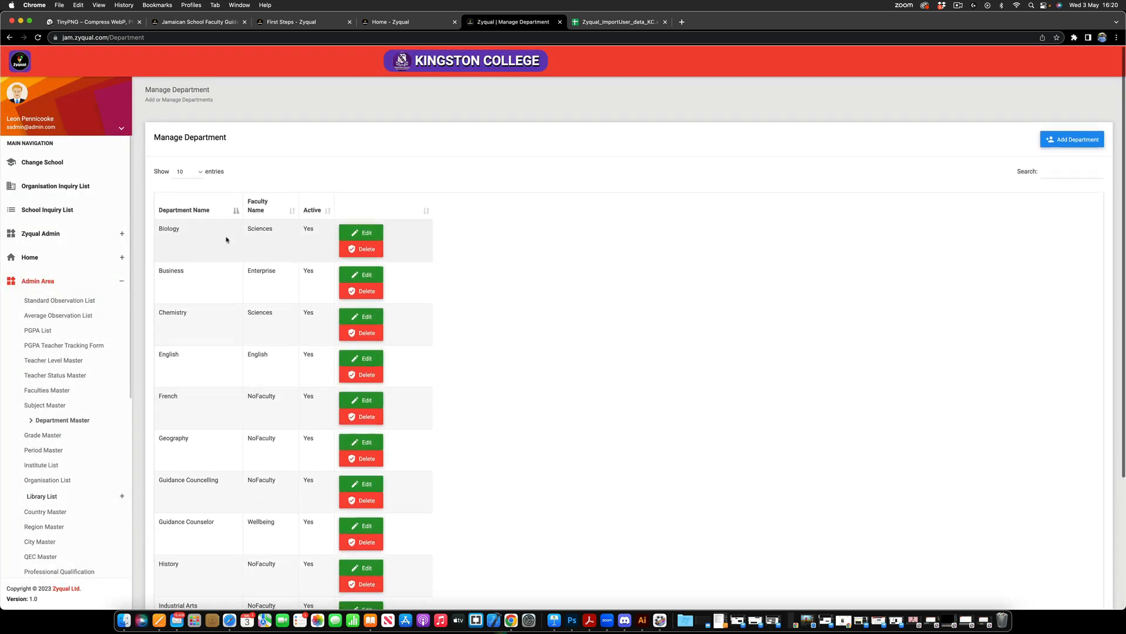
click(1051, 168)
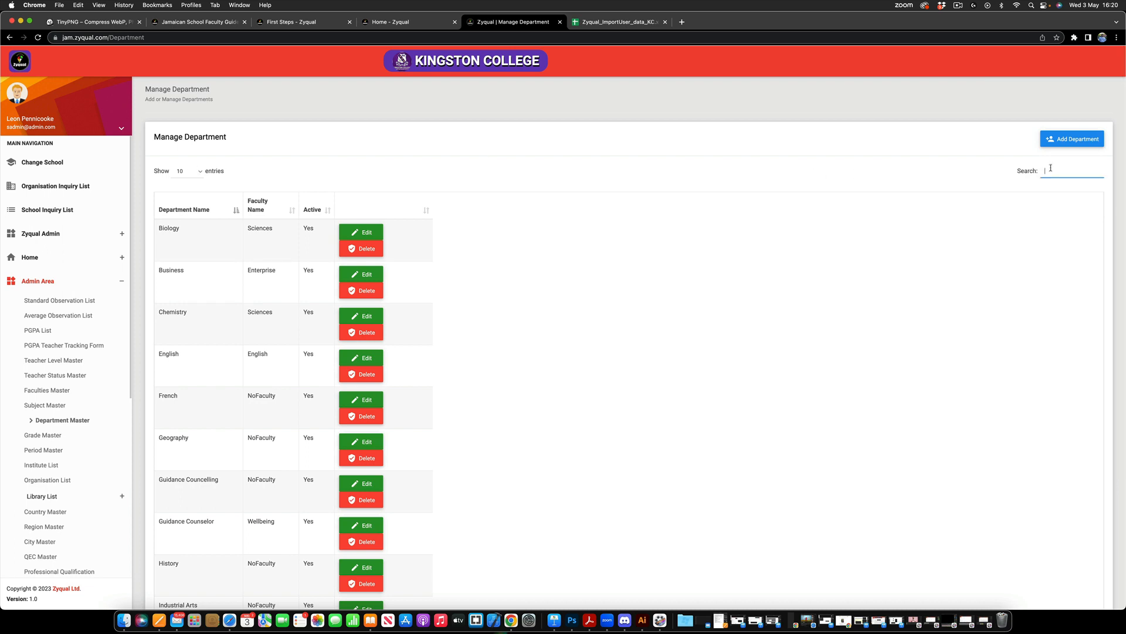
text(text)
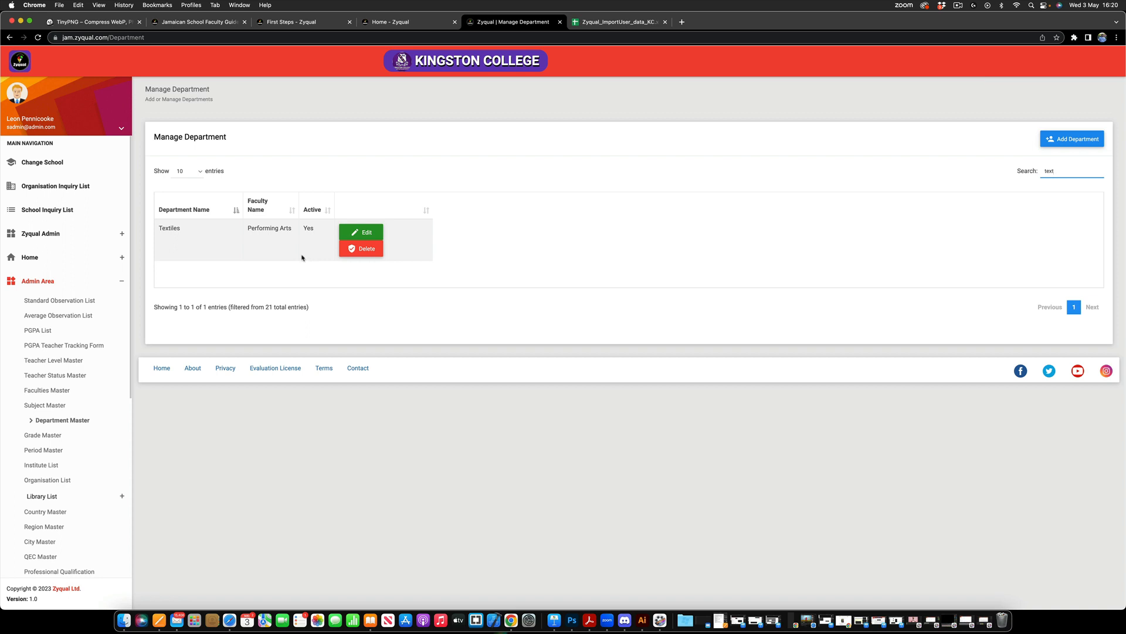
click(364, 252)
click(634, 88)
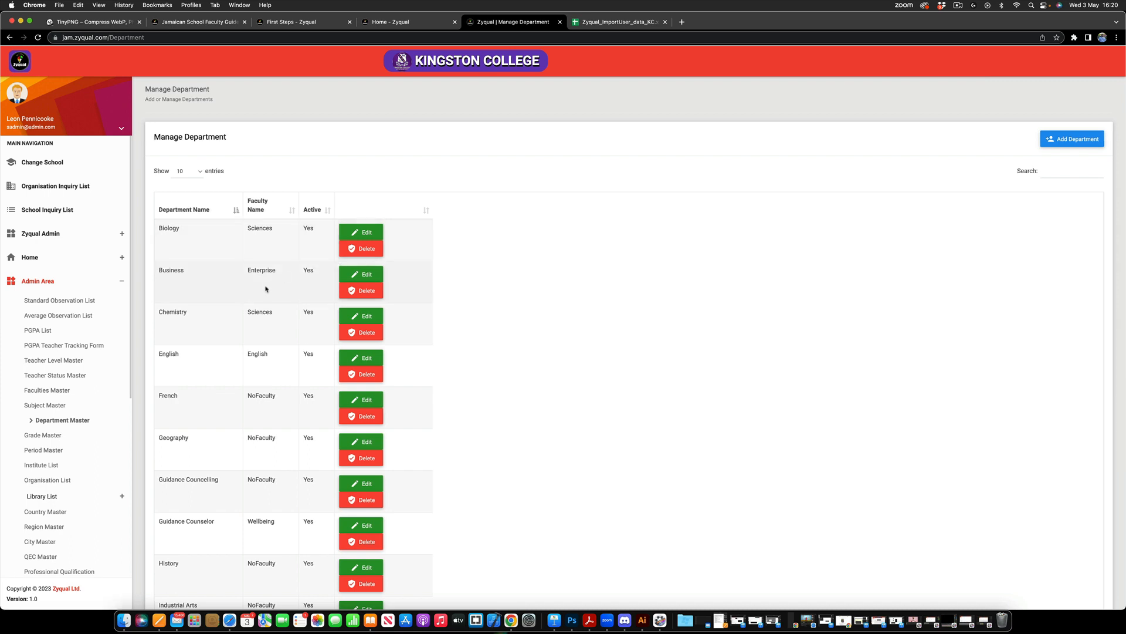
scroll(266, 289, down, 1)
scroll(266, 289, up, 1)
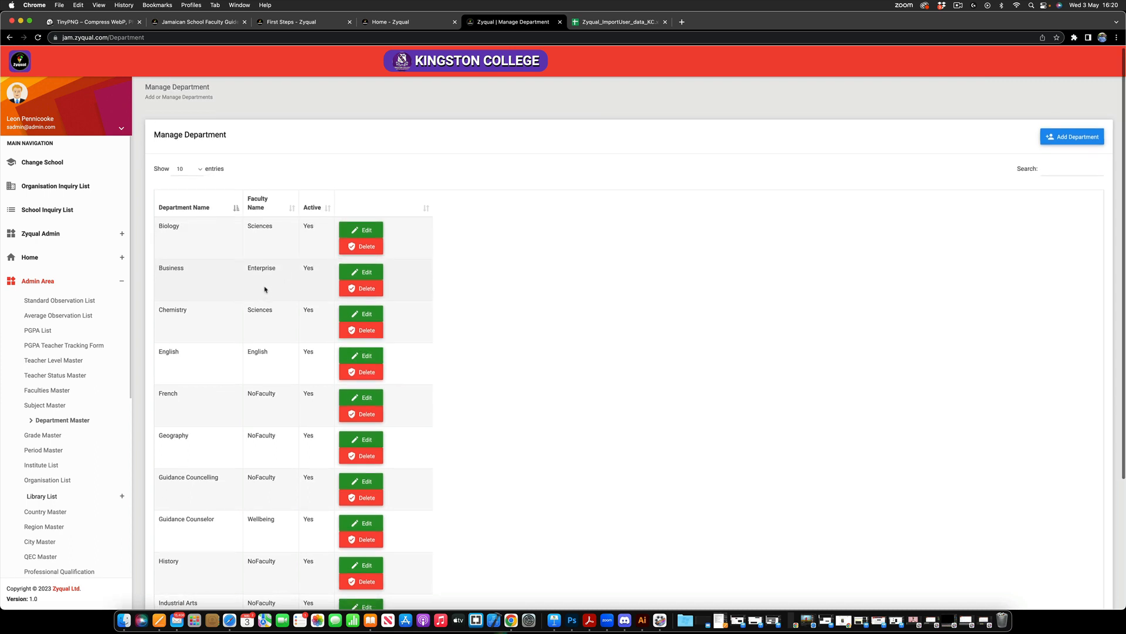
scroll(266, 289, down, 5)
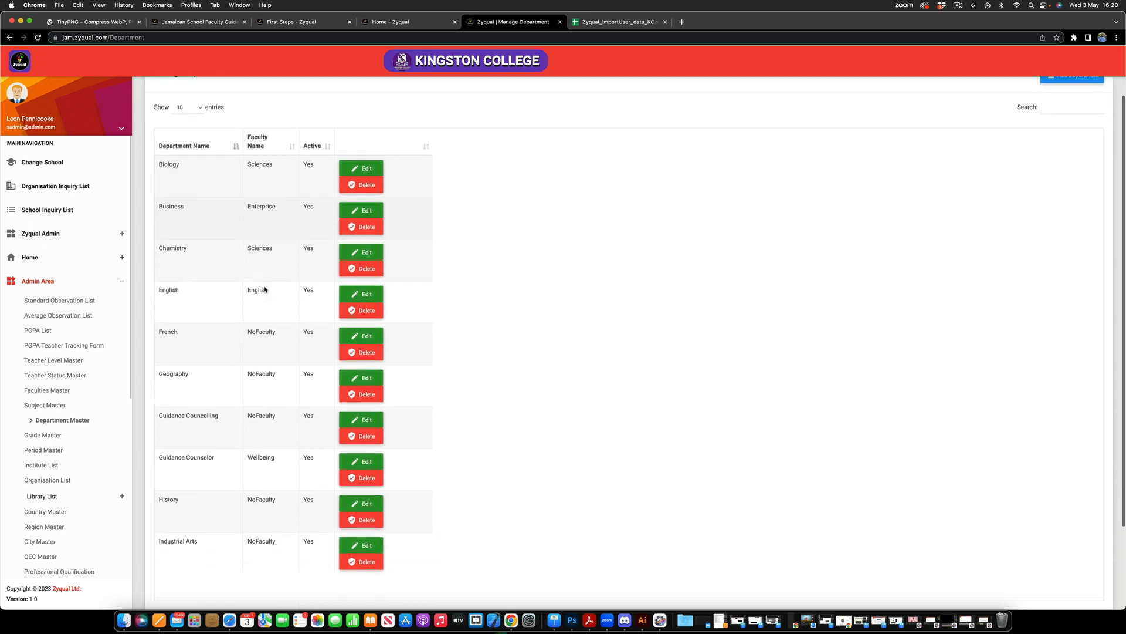
scroll(265, 288, up, 5)
scroll(264, 289, down, 1)
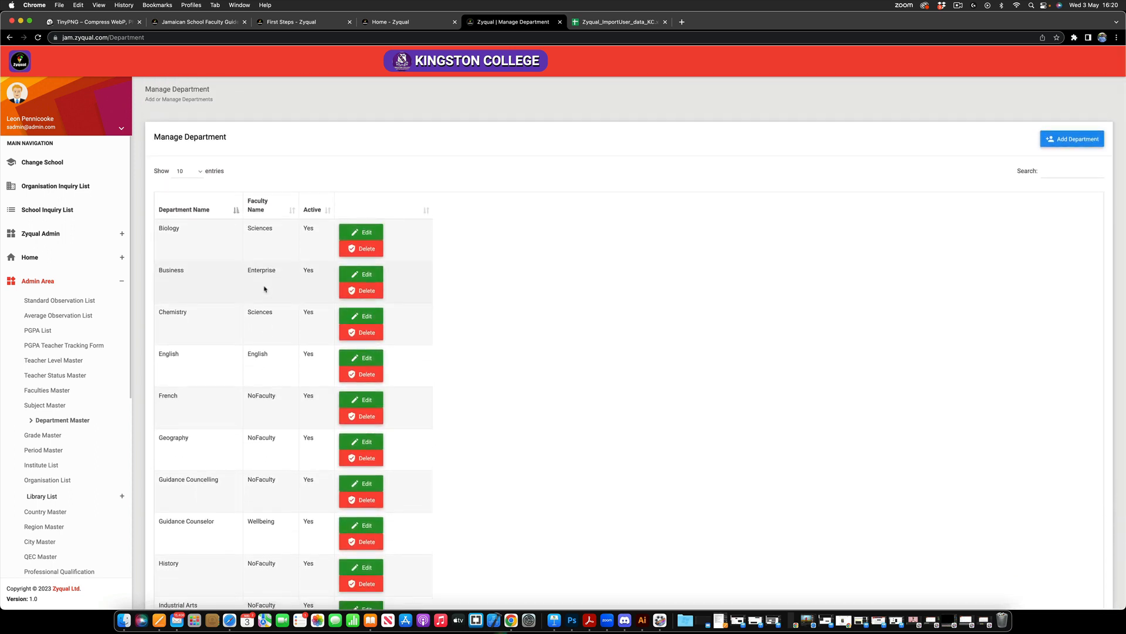
Step: Open the Zyqual_ImportUser_data_KC spreadsheet and highlight its departments list from English to Physics, and its subjects list from English A to Computer Science
click(594, 24)
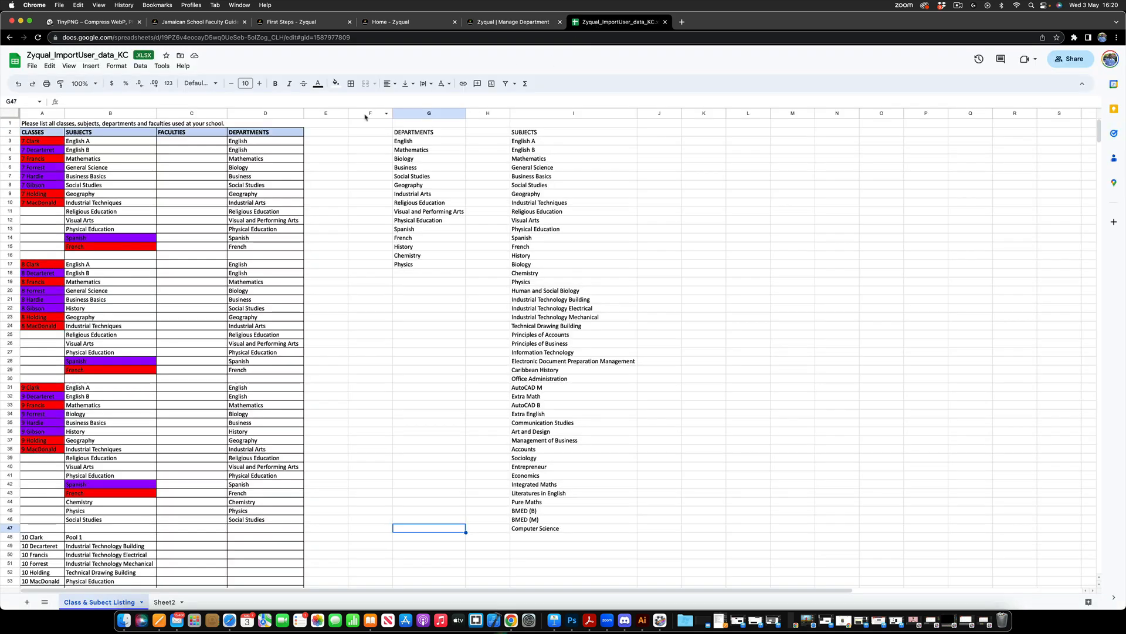
click(410, 142)
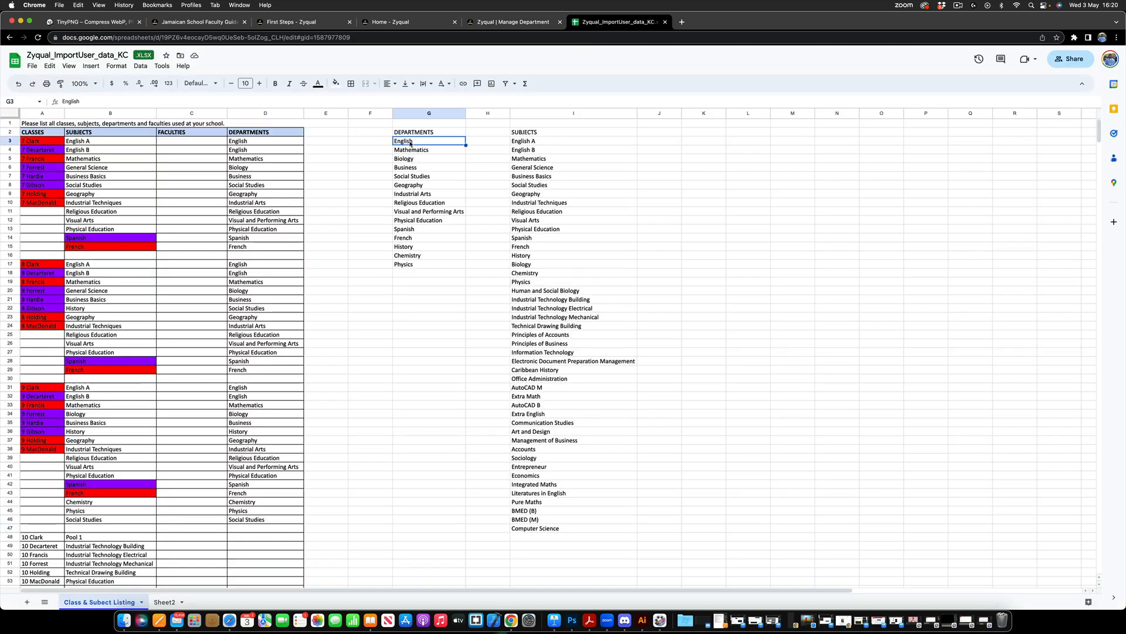
click(431, 273)
drag(439, 266, 416, 142)
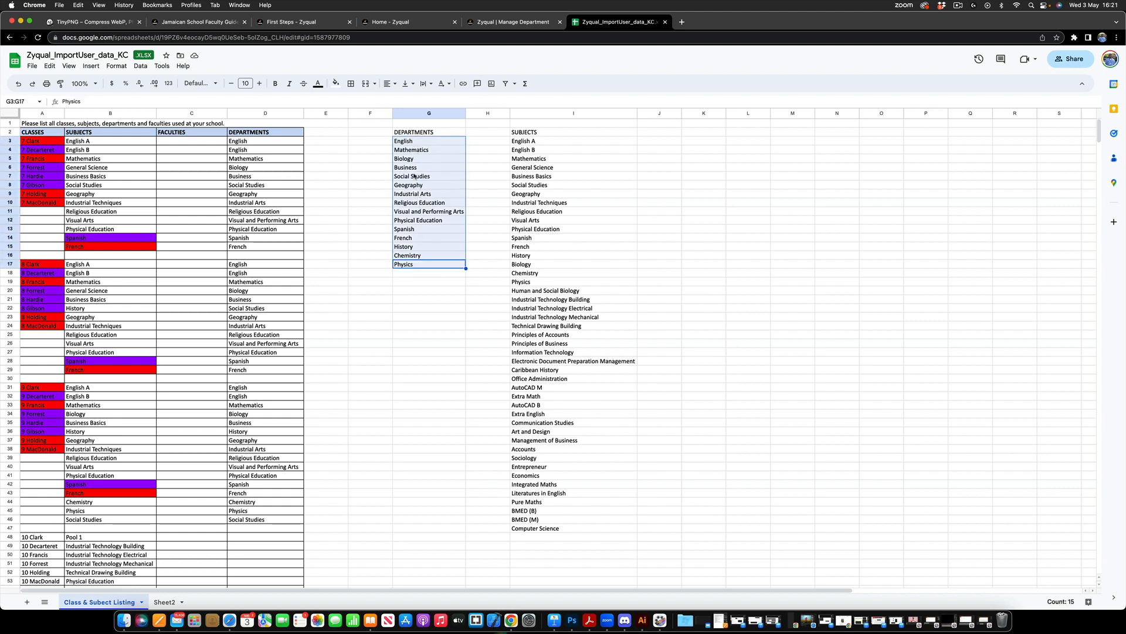
click(641, 150)
drag(629, 143, 564, 528)
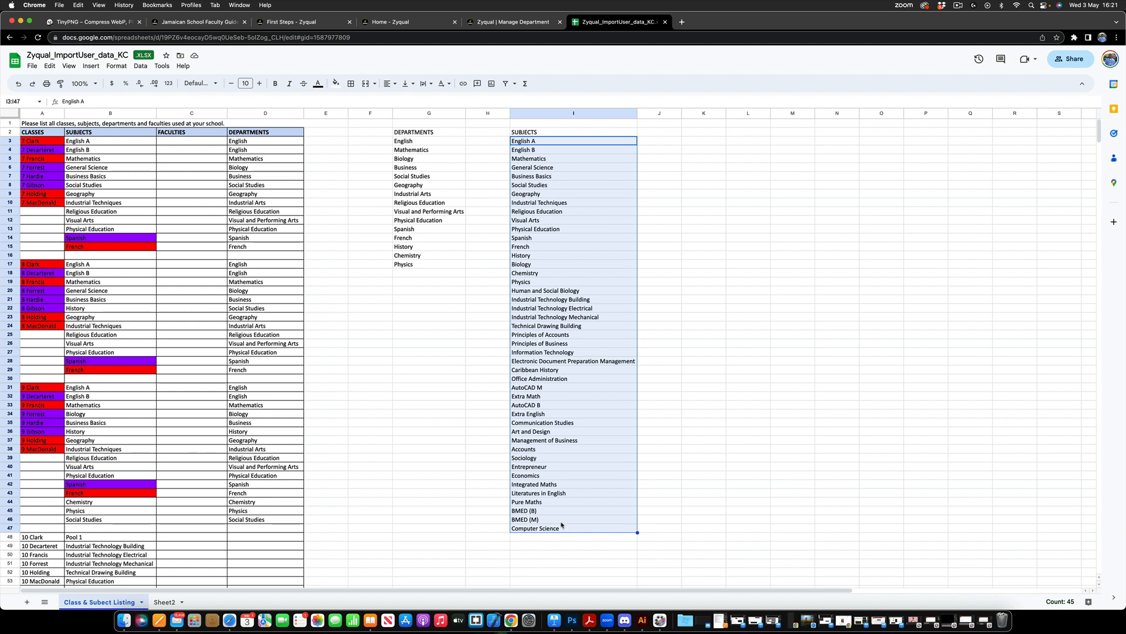
click(142, 214)
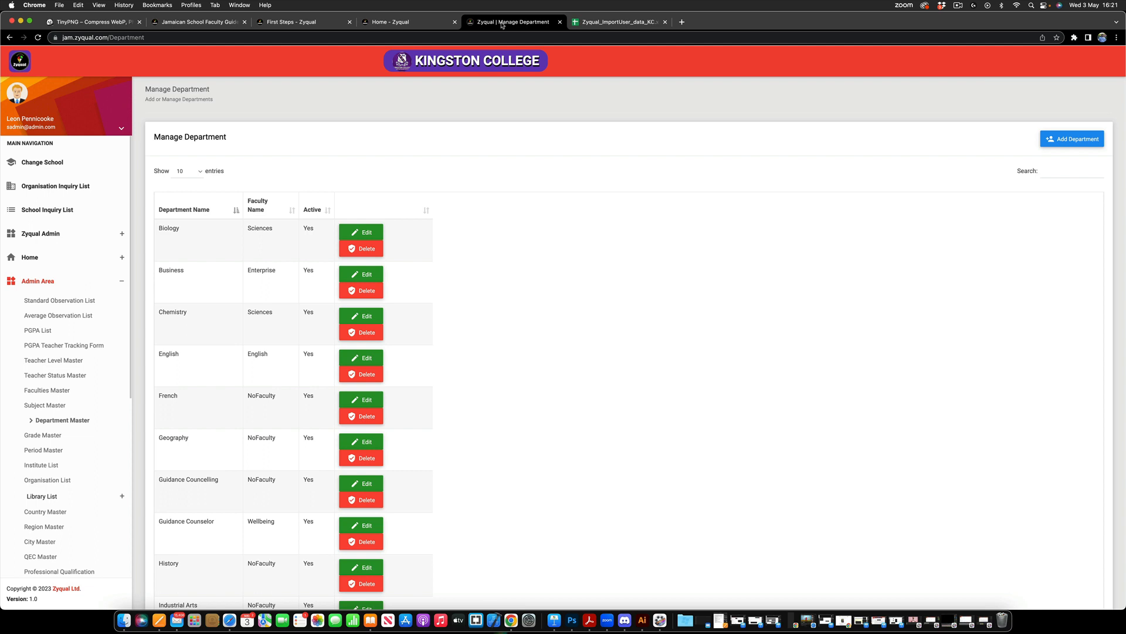
Step: Return to Zyqual's Department Master page, start a new department and show the available faculty choices
click(502, 24)
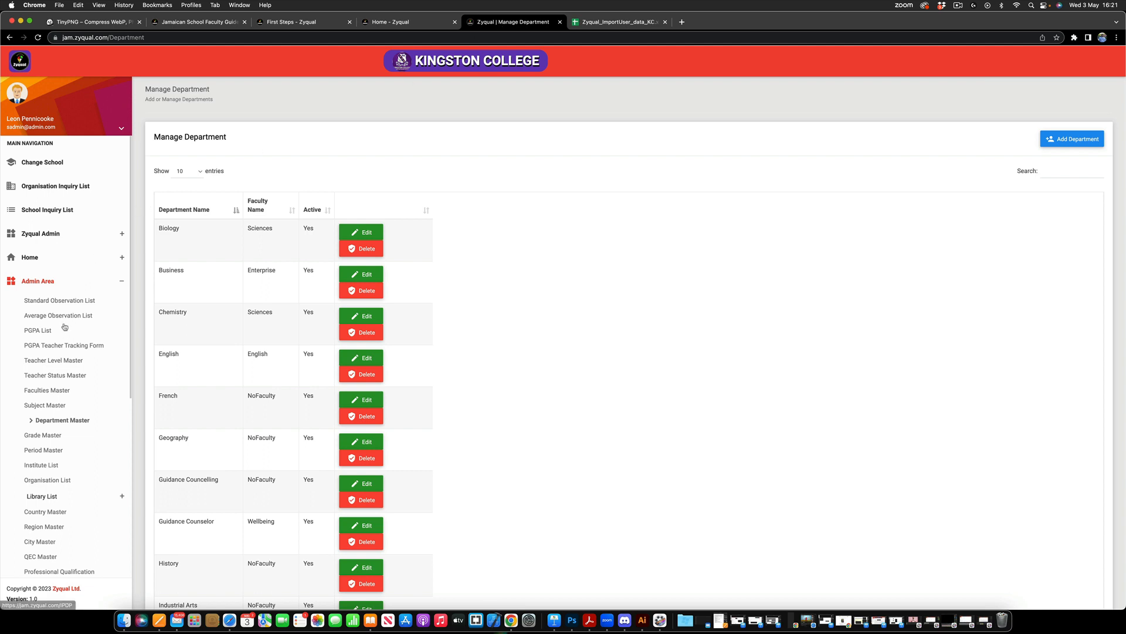
click(46, 281)
click(42, 283)
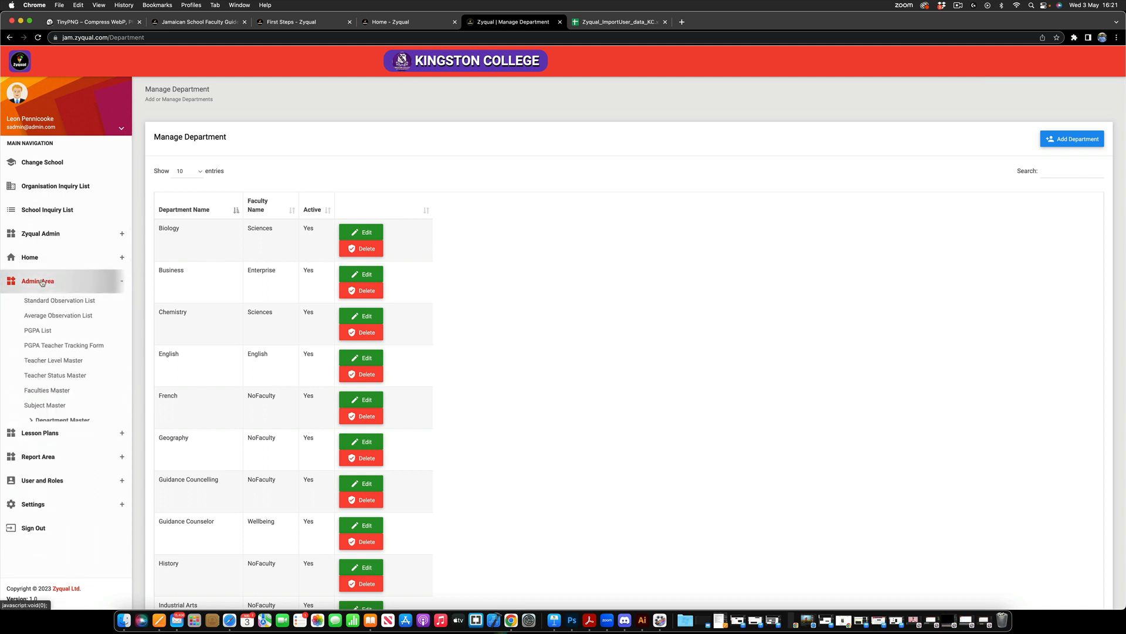
click(55, 421)
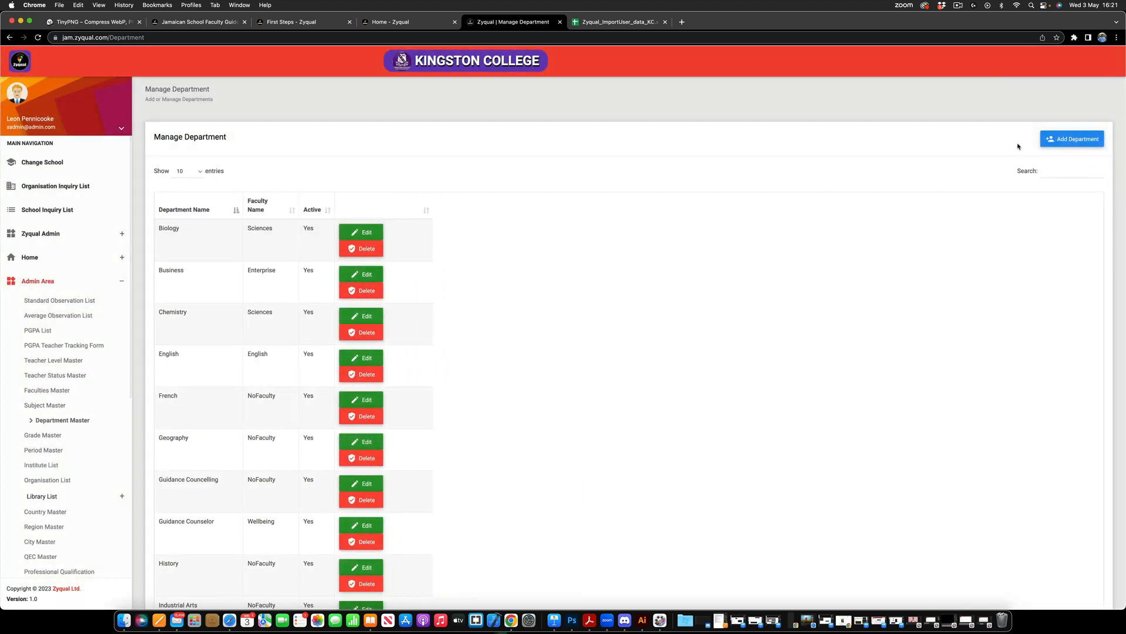
click(1073, 140)
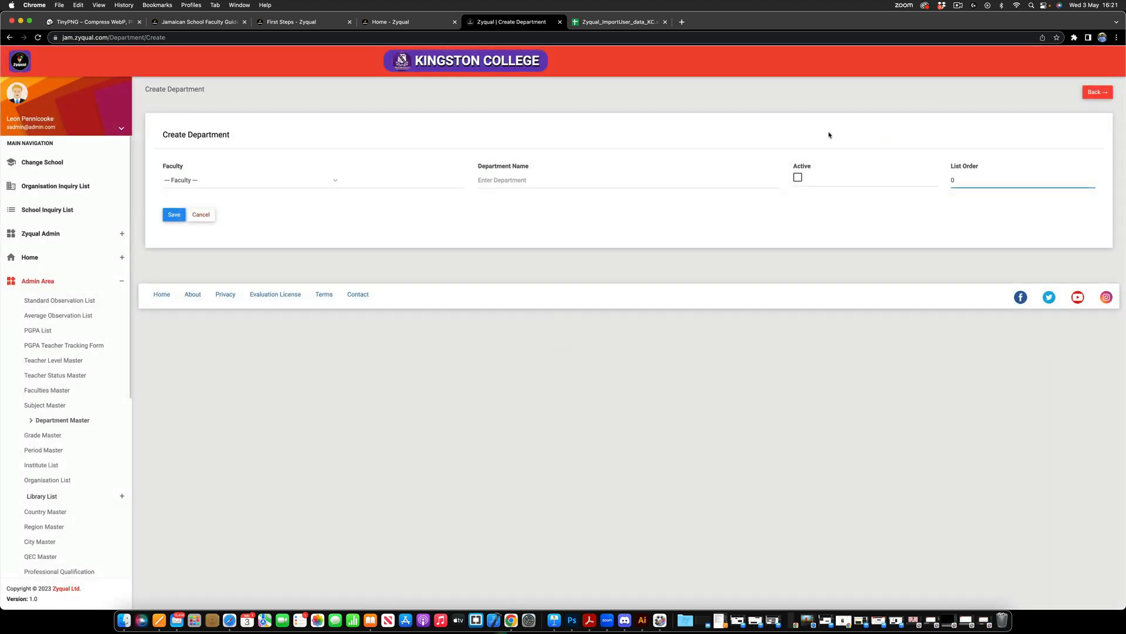
click(308, 181)
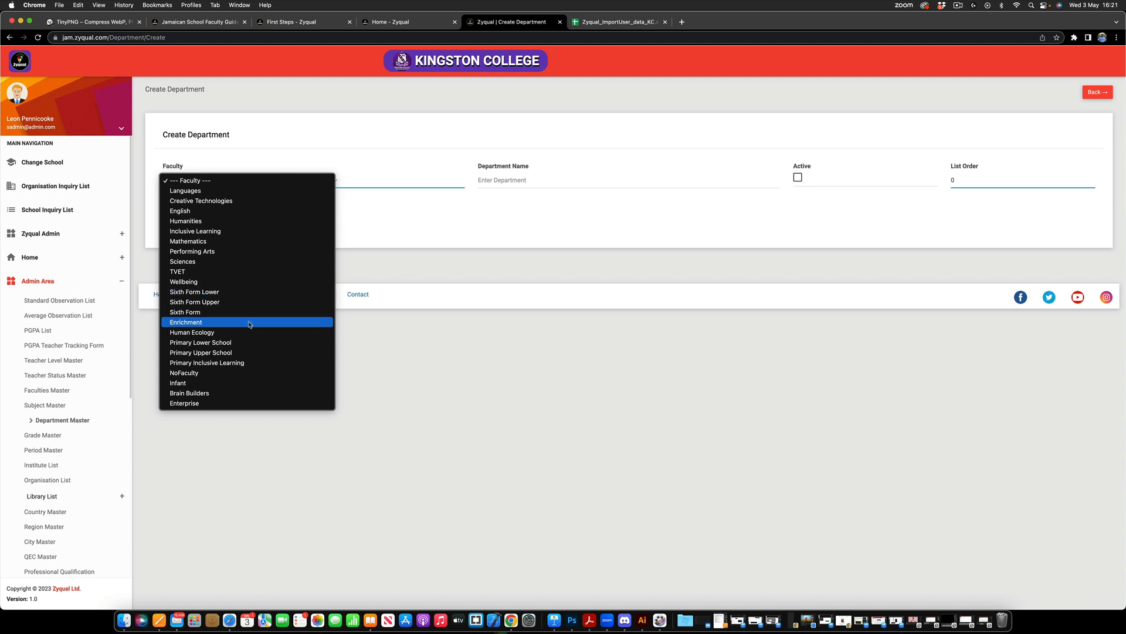
Step: Close the faculty choices and switch to the Jamaican School Faculty Guide article, viewing it from its beginning
click(207, 22)
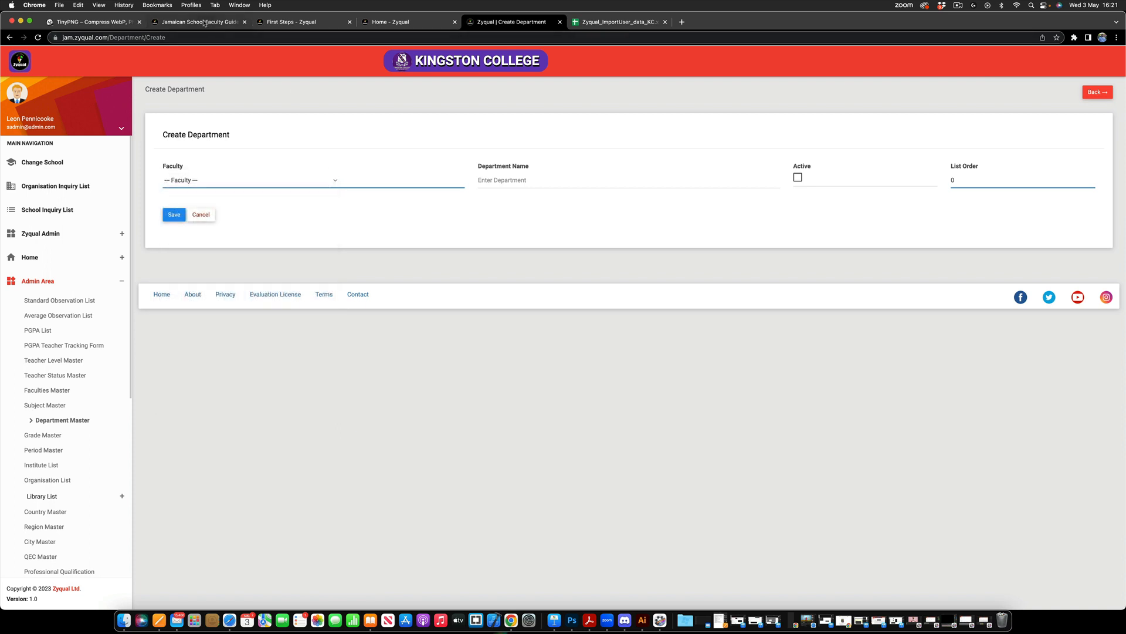
click(205, 22)
scroll(434, 220, up, 15)
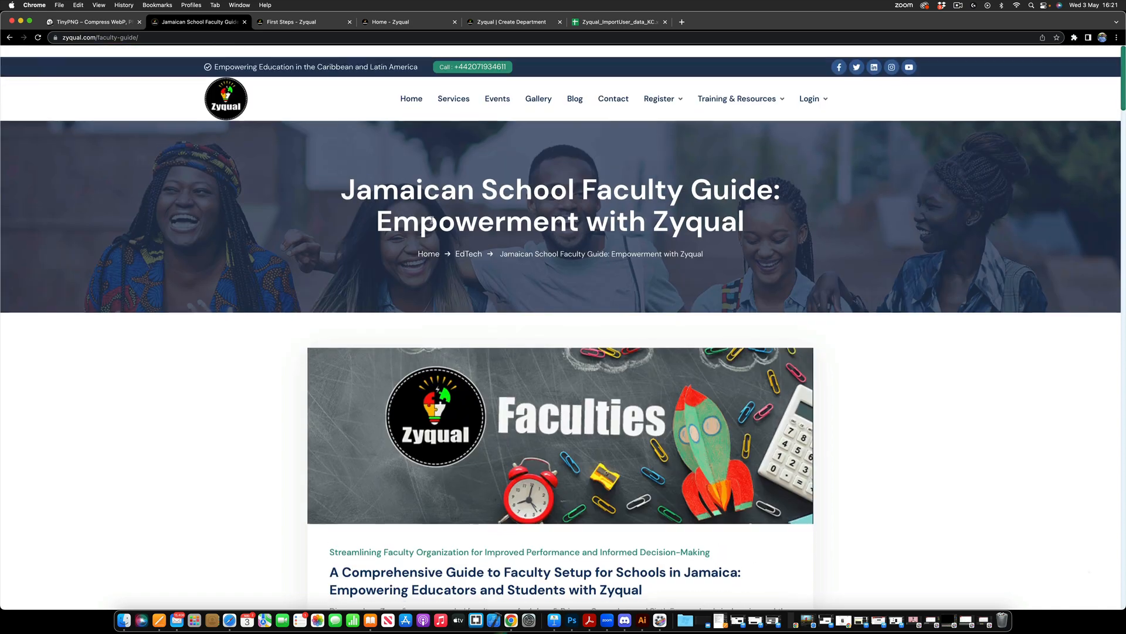